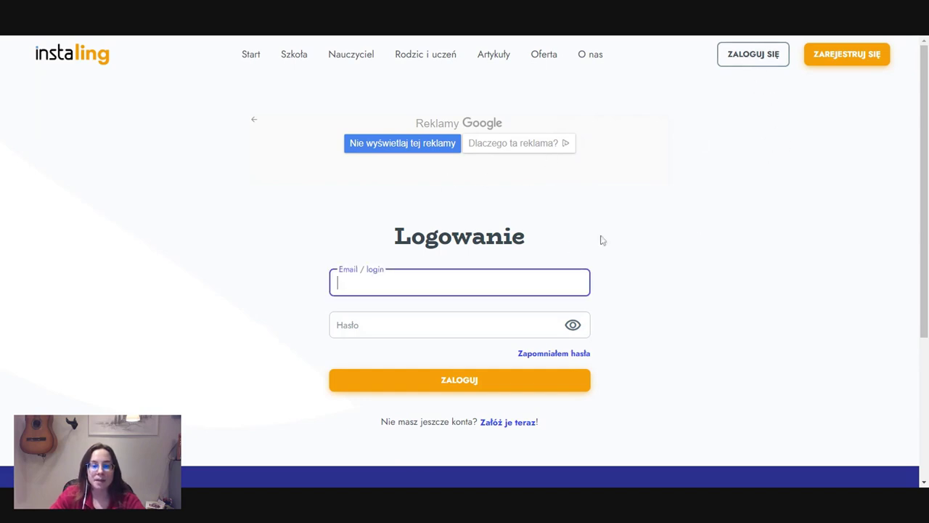
Step: Log in to the teacher account using the saved e-mail and the account password
{"action": "left_click", "coordinate": [477, 320]}
{"action": "left_click", "coordinate": [459, 324]}
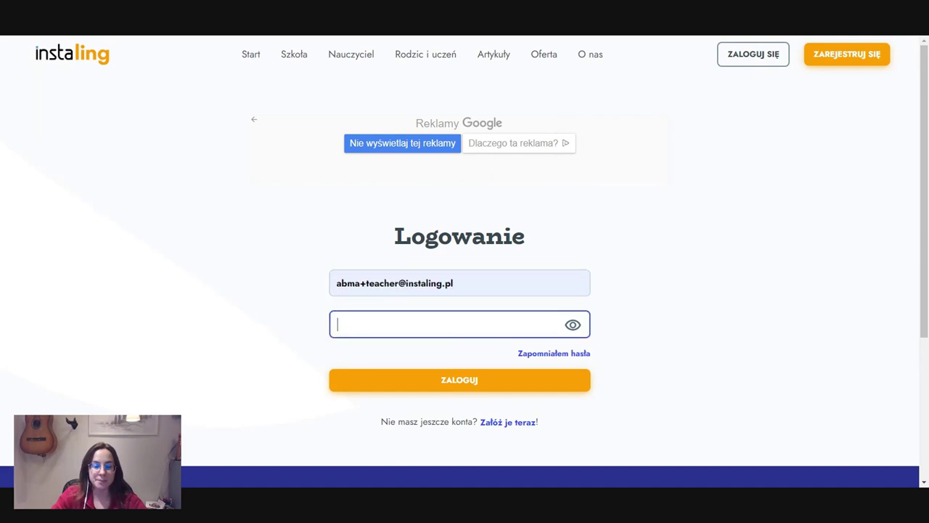
{"action": "type", "text": "*******"}
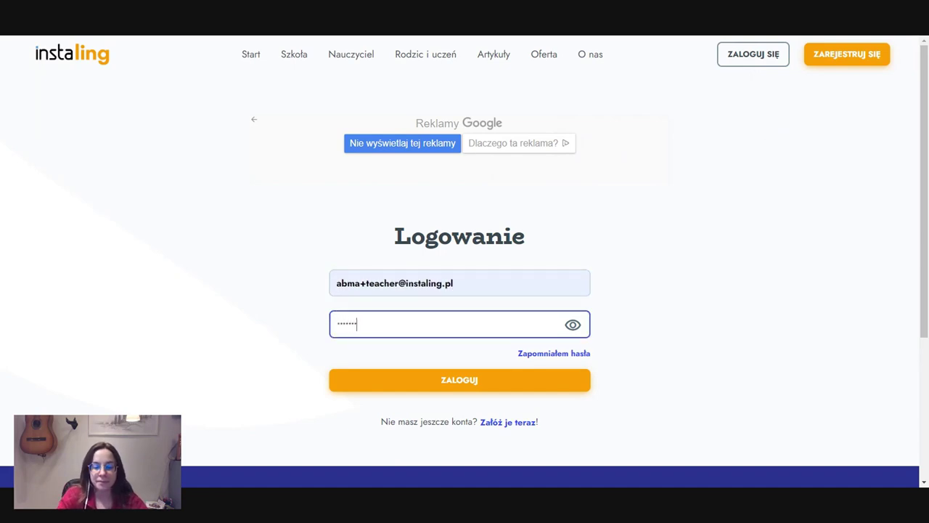
{"action": "key", "text": "Return"}
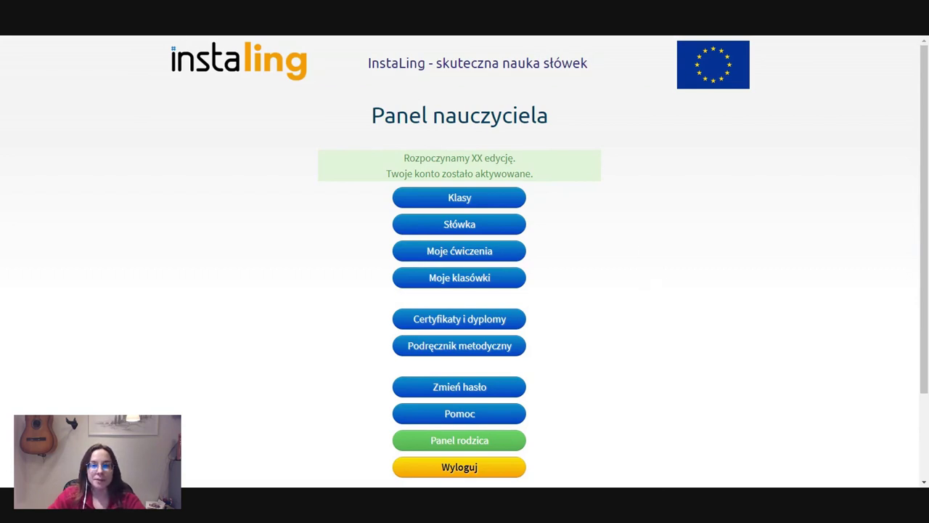
Step: Open the teacher's class list and start adding a new class
{"action": "scroll", "coordinate": [649, 285], "scroll_direction": "down", "scroll_amount": 2}
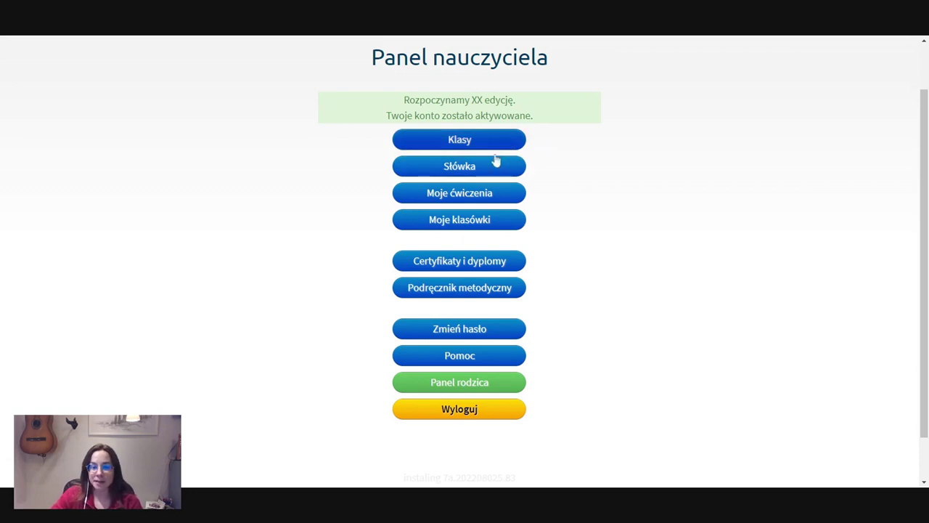
{"action": "scroll", "coordinate": [564, 207], "scroll_direction": "up", "scroll_amount": 2}
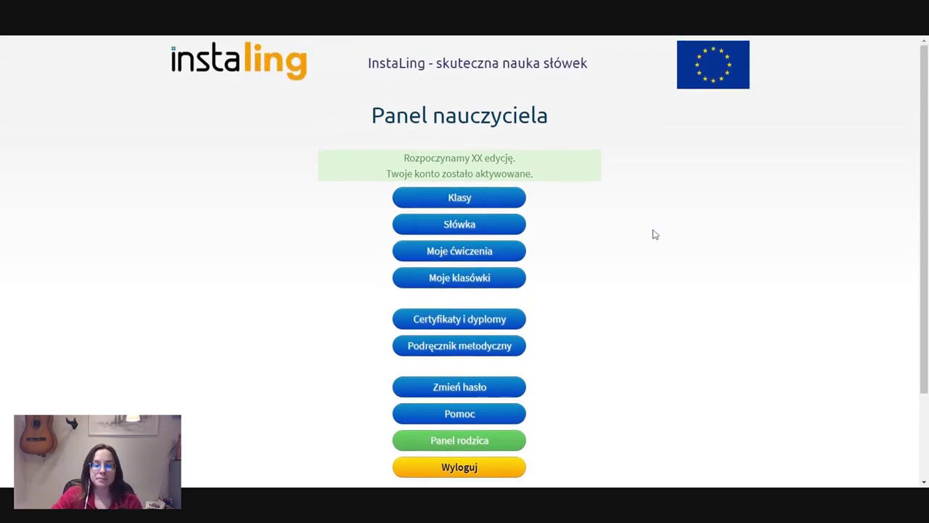
{"action": "left_click", "coordinate": [472, 202]}
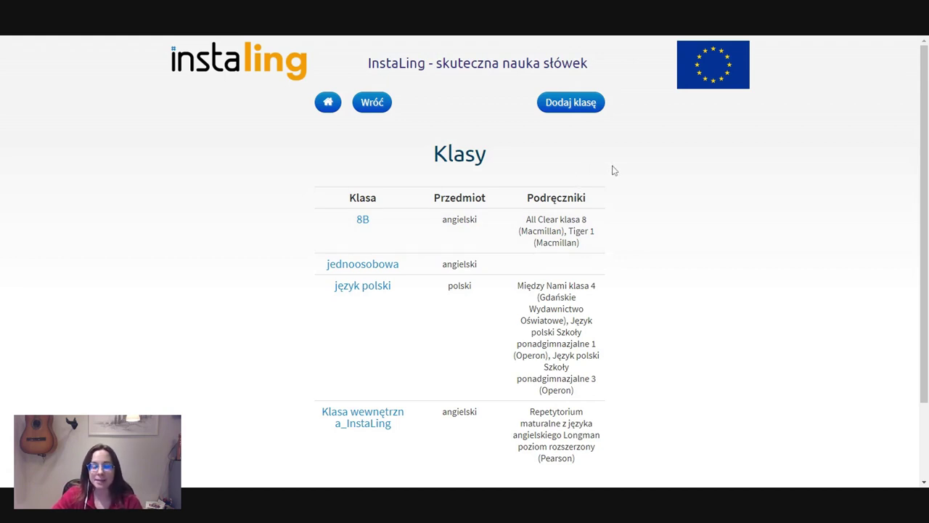
{"action": "left_click", "coordinate": [571, 108]}
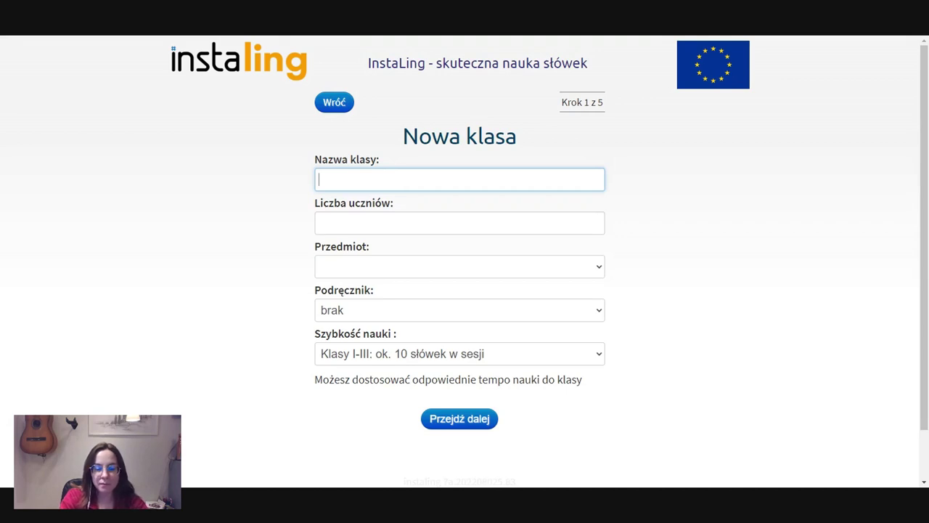
Step: Name the new class 6c, set the number of students to 5 and choose angielski as the subject
{"action": "type", "text": "6c"}
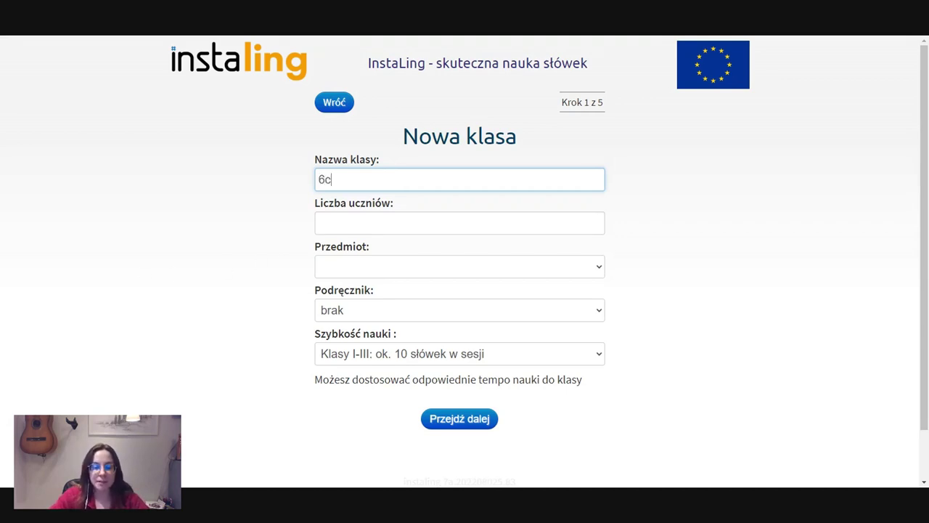
{"action": "key", "text": "Tab"}
{"action": "type", "text": "5"}
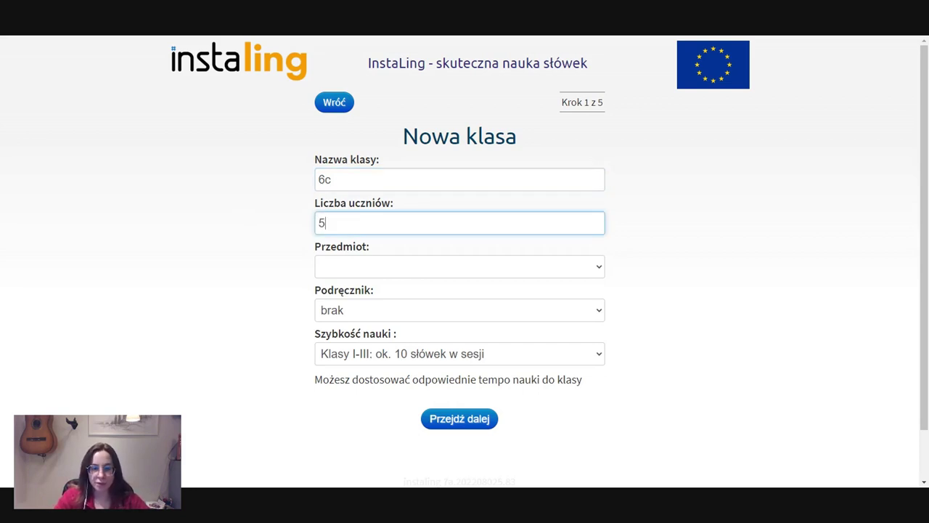
{"action": "left_click", "coordinate": [369, 270]}
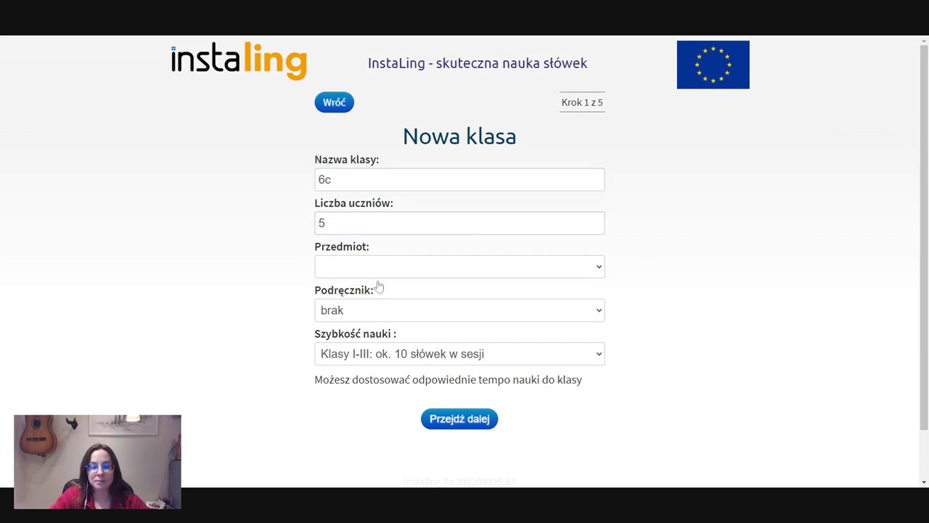
{"action": "key", "text": "Down"}
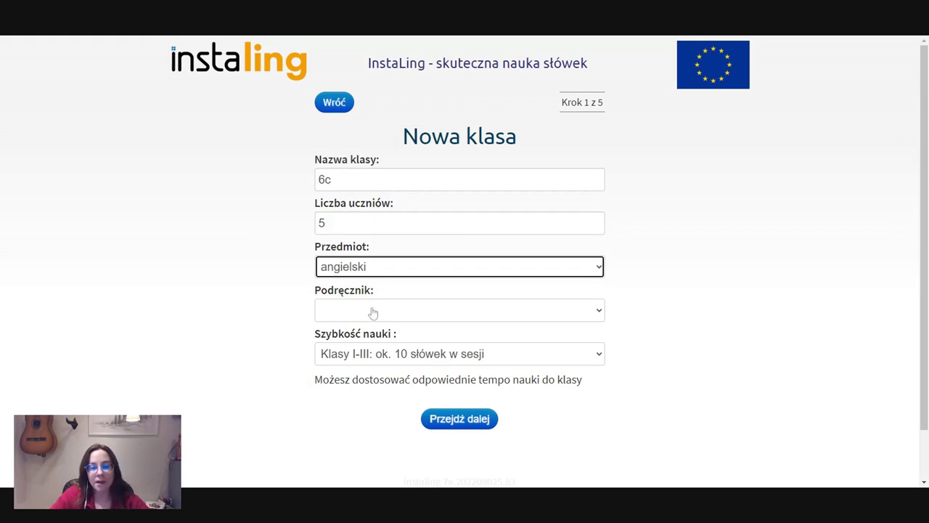
{"action": "left_click", "coordinate": [535, 334]}
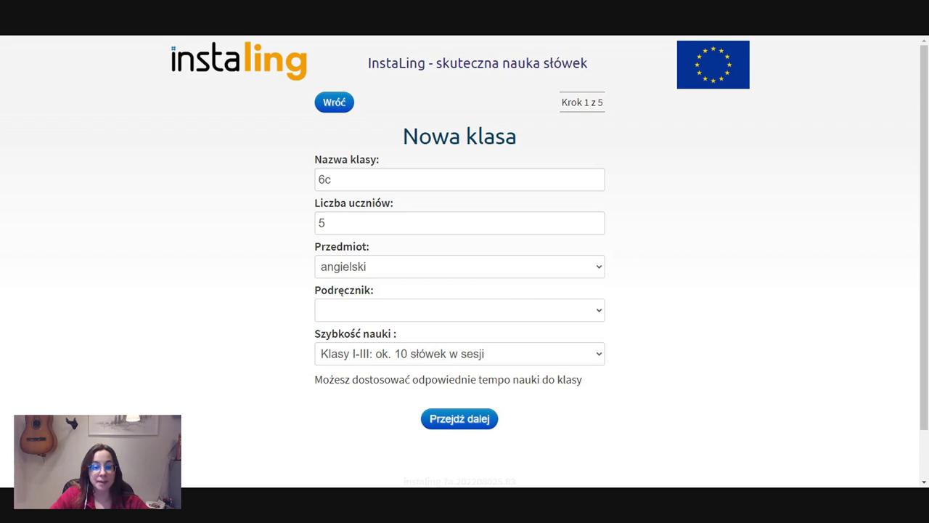
Step: Choose the textbook Brainy klasa 6 (Macmillan), keep the learning speed for Klasy I-III, and continue to the student list
{"action": "left_click", "coordinate": [460, 310]}
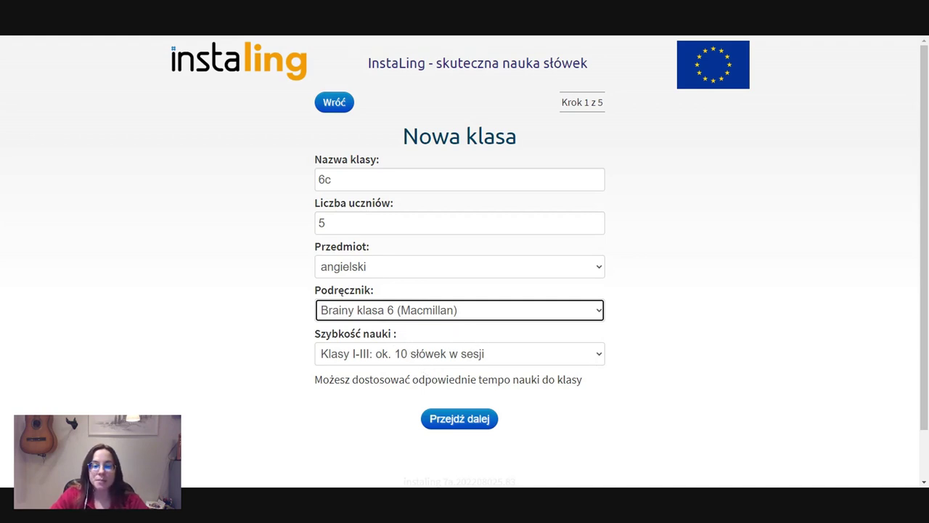
{"action": "left_click", "coordinate": [603, 366]}
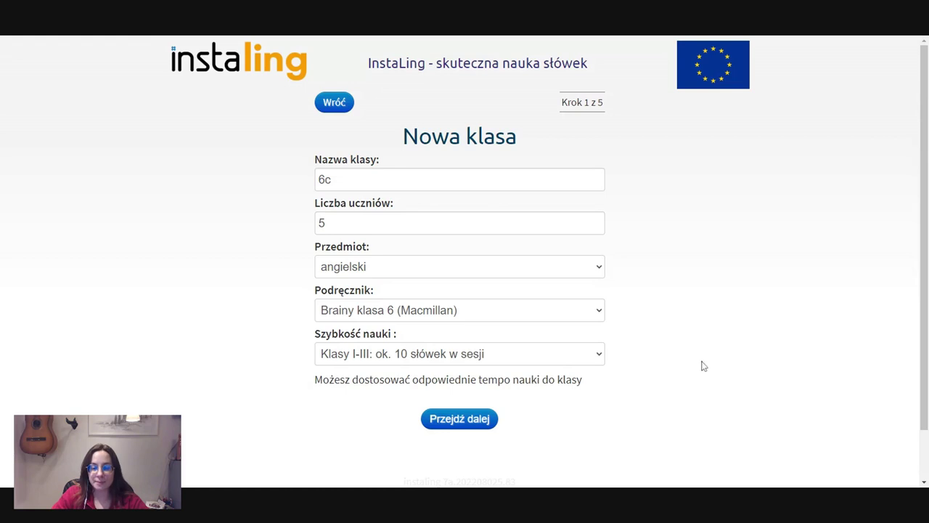
{"action": "left_click", "coordinate": [564, 355]}
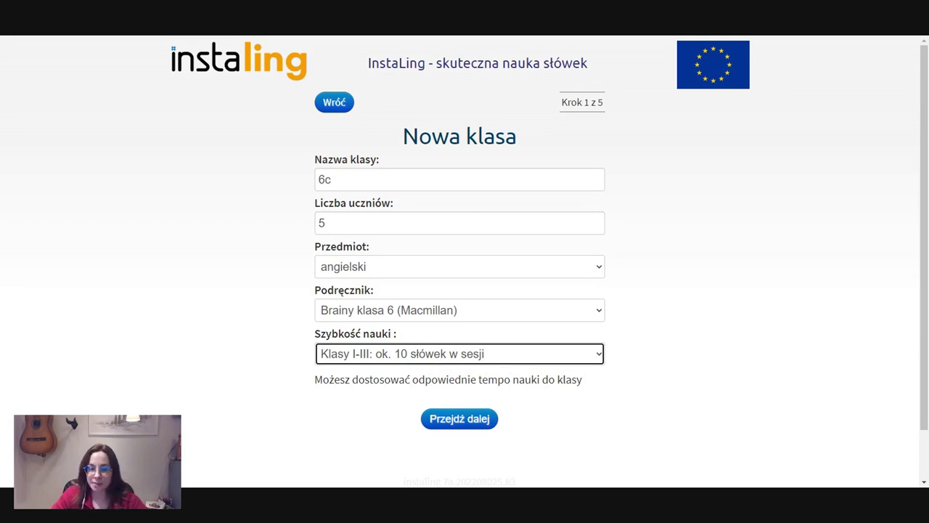
{"action": "left_click", "coordinate": [473, 427]}
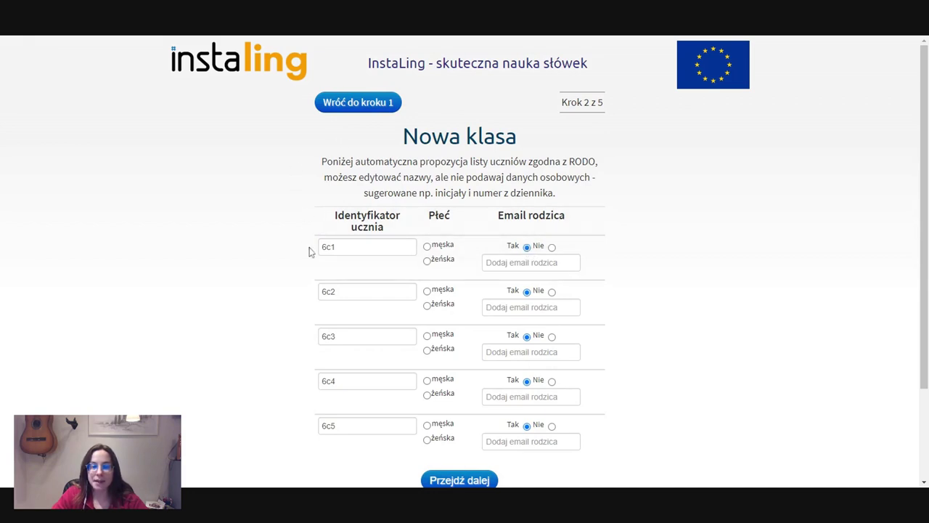
Step: Set the gender to męska for students 6c1, 6c3 and 6c5, and to żeńska for 6c2 and 6c4
{"action": "scroll", "coordinate": [467, 256], "scroll_direction": "down", "scroll_amount": 1}
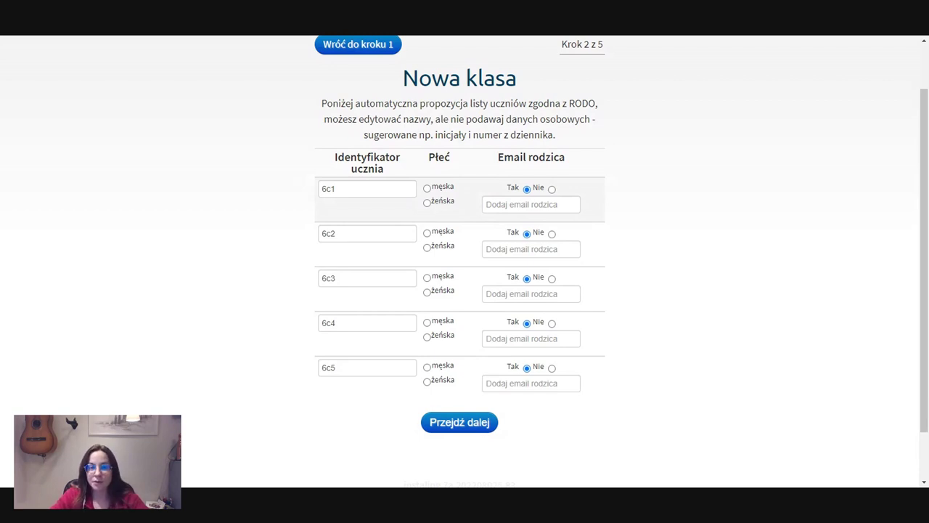
{"action": "left_click", "coordinate": [427, 188]}
{"action": "left_click", "coordinate": [427, 247]}
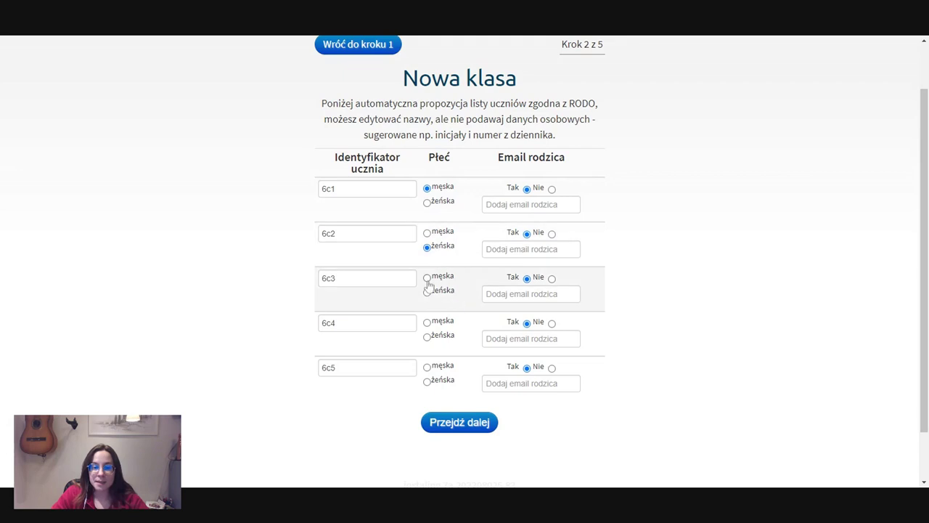
{"action": "left_click", "coordinate": [427, 277]}
{"action": "left_click", "coordinate": [427, 336]}
{"action": "left_click", "coordinate": [427, 367]}
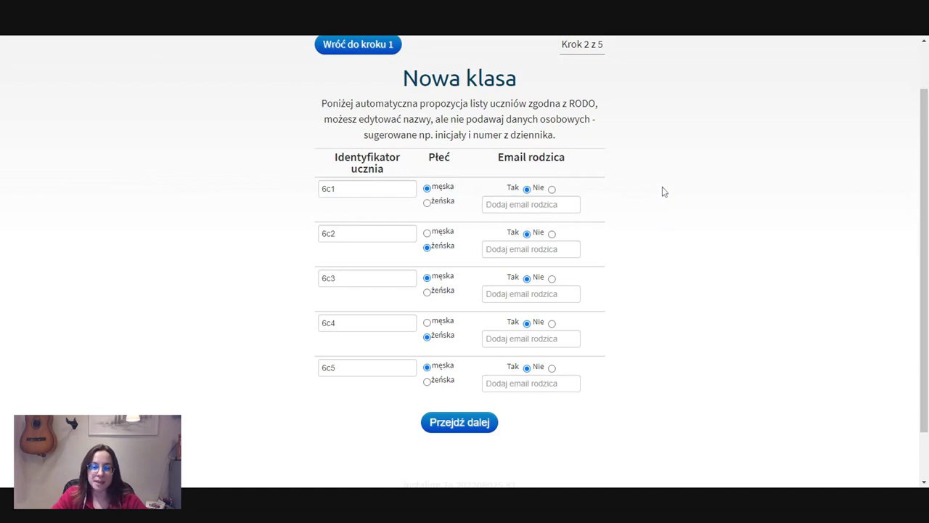
Step: Set the parent e-mail option to Nie for all five students and continue to the login list
{"action": "left_click", "coordinate": [551, 189]}
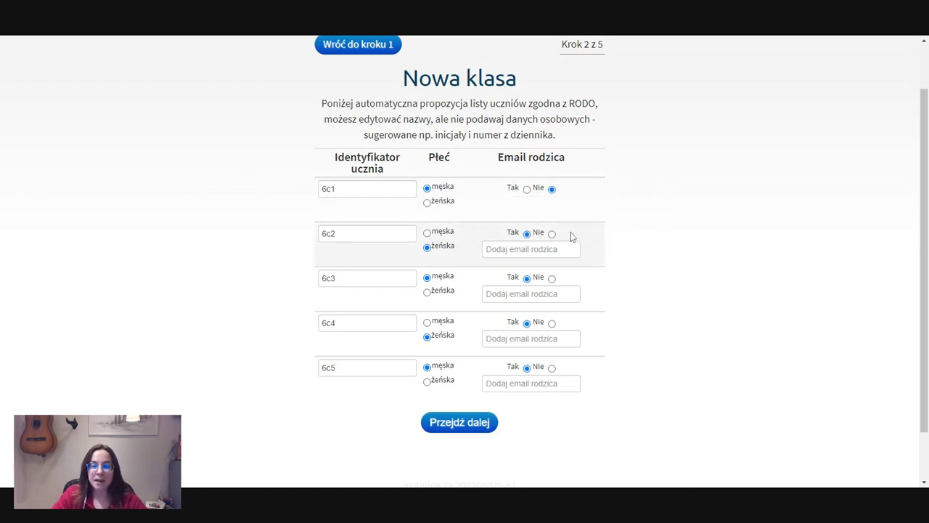
{"action": "left_click", "coordinate": [552, 233]}
{"action": "left_click", "coordinate": [552, 278]}
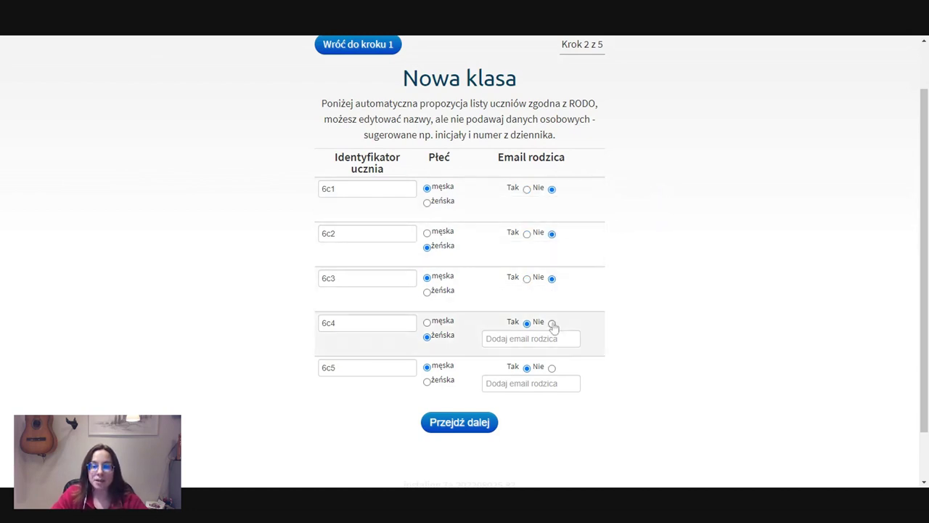
{"action": "left_click", "coordinate": [552, 323]}
{"action": "left_click", "coordinate": [551, 368]}
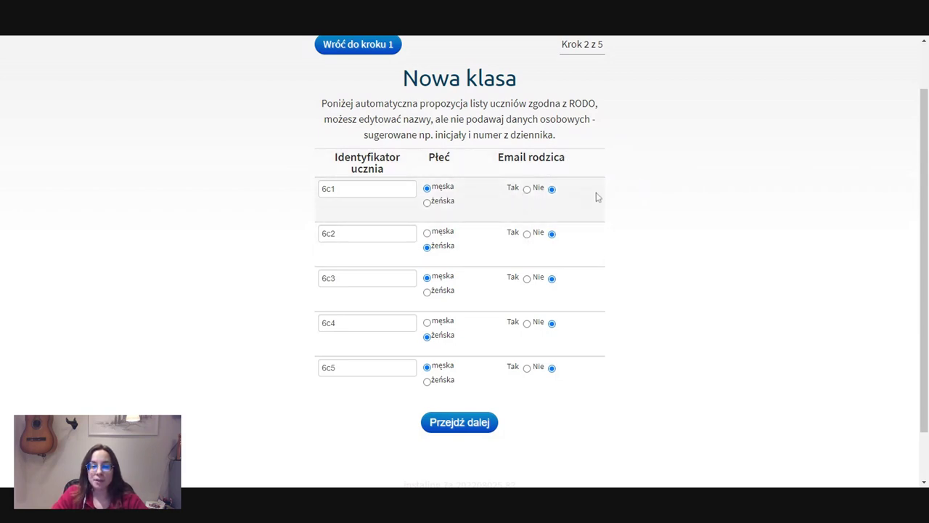
{"action": "left_click", "coordinate": [456, 425]}
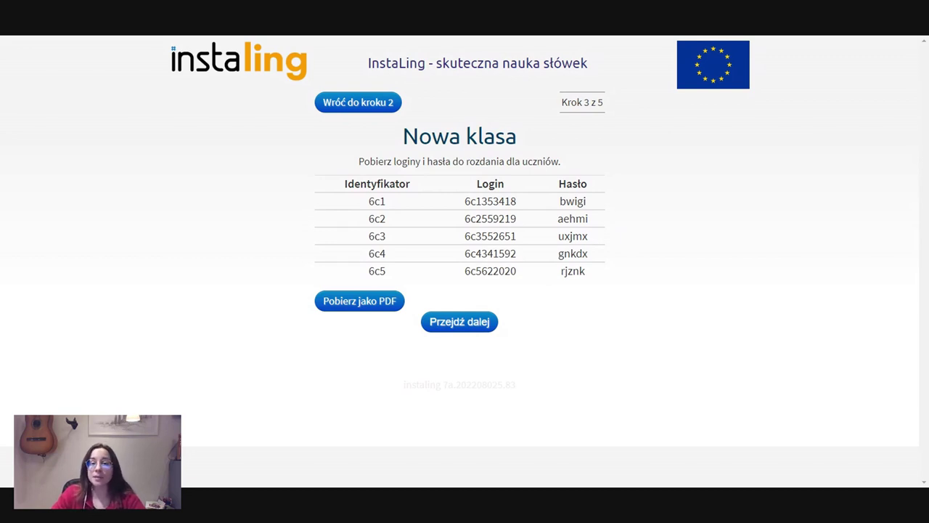
Step: Continue to the word list selection and expand Unit 1 (part 2) to review its words
{"action": "left_click", "coordinate": [473, 327]}
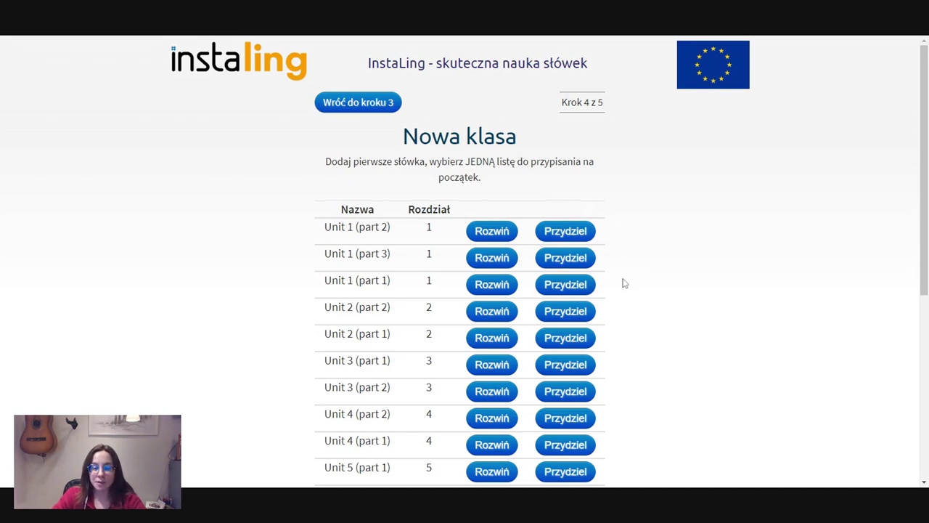
{"action": "left_click", "coordinate": [497, 237]}
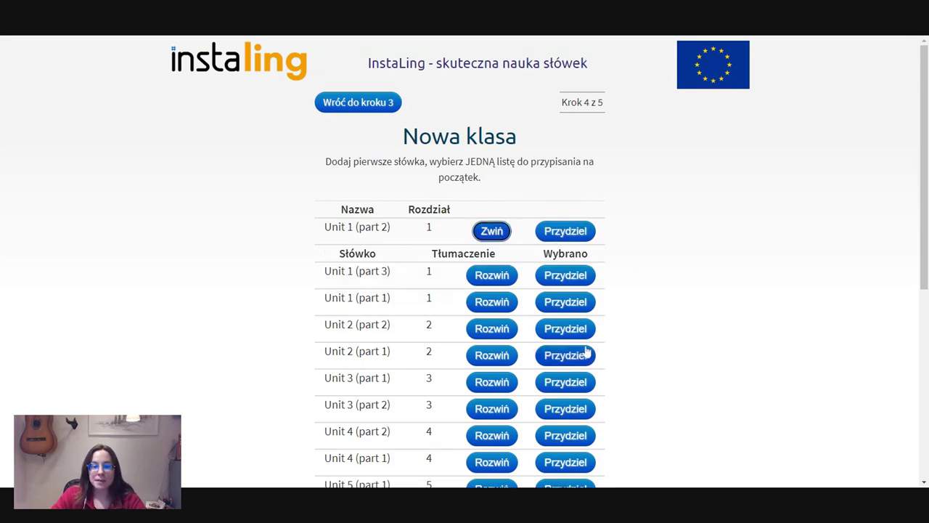
{"action": "scroll", "coordinate": [517, 323], "scroll_direction": "down", "scroll_amount": 2}
{"action": "scroll", "coordinate": [517, 323], "scroll_direction": "down", "scroll_amount": 12}
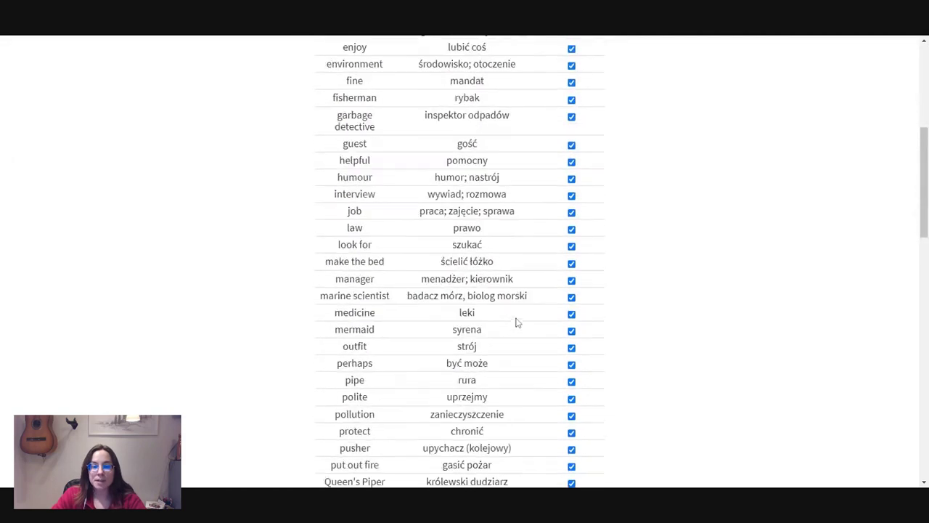
{"action": "scroll", "coordinate": [537, 304], "scroll_direction": "up", "scroll_amount": 10}
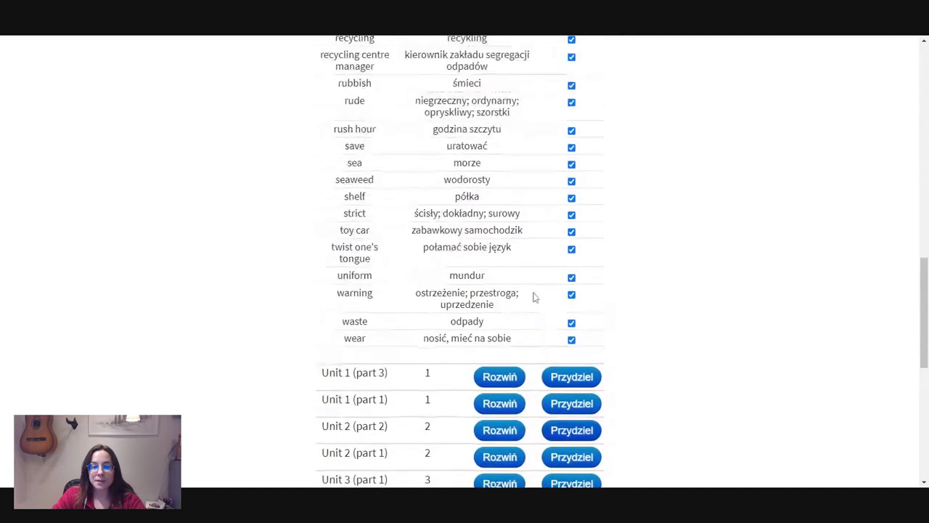
{"action": "scroll", "coordinate": [572, 237], "scroll_direction": "up", "scroll_amount": 4}
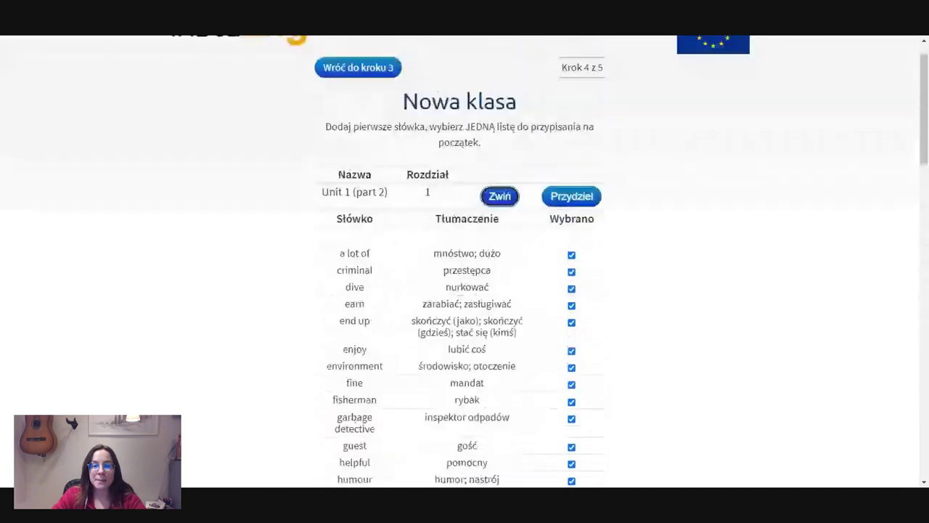
Step: Exclude the words a lot of, criminal, dive, earn and end up from the Unit 1 (part 2) list
{"action": "left_click", "coordinate": [571, 233]}
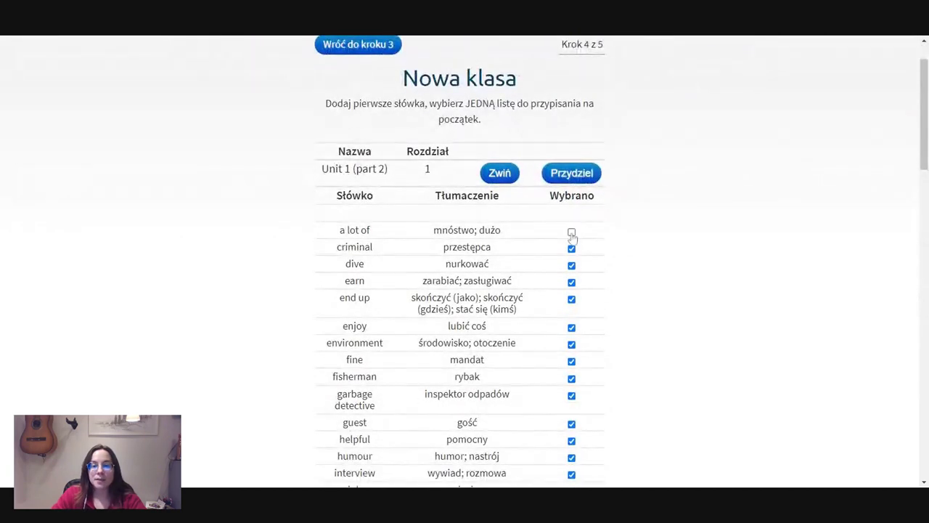
{"action": "left_click", "coordinate": [571, 248]}
{"action": "left_click", "coordinate": [571, 265]}
{"action": "left_click", "coordinate": [571, 282]}
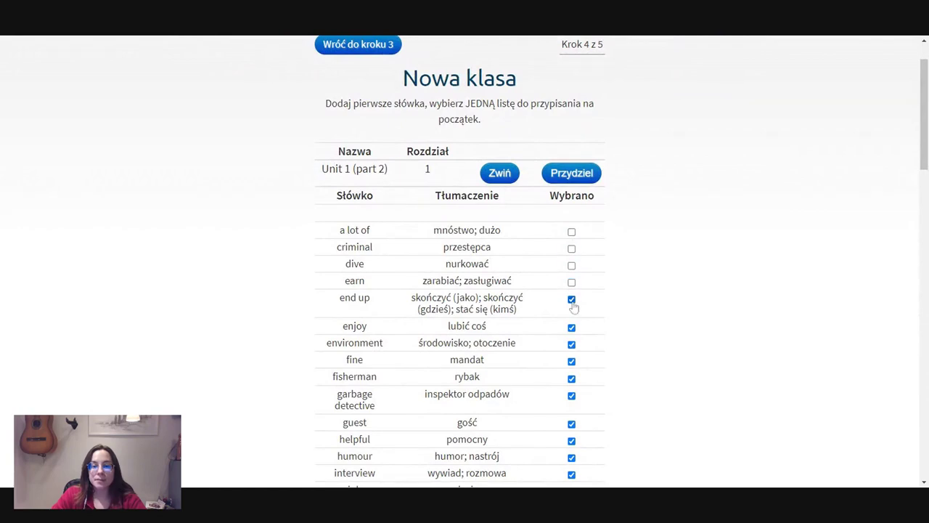
{"action": "left_click", "coordinate": [571, 299]}
Step: Exclude wear, waste, warning, toy car, strict and twist one's tongue near the end of the Unit 1 (part 2) list
{"action": "scroll", "coordinate": [589, 367], "scroll_direction": "down", "scroll_amount": 4}
{"action": "scroll", "coordinate": [593, 366], "scroll_direction": "down", "scroll_amount": 6}
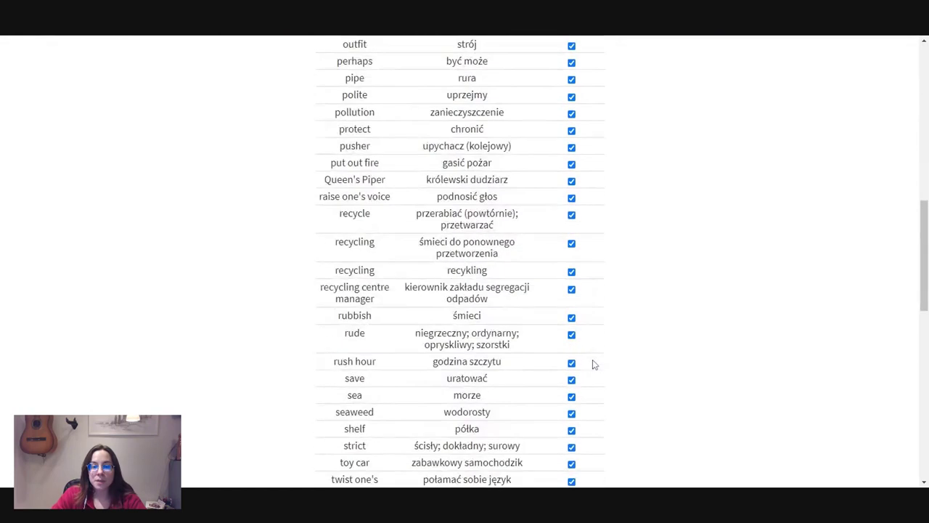
{"action": "left_click", "coordinate": [571, 338]}
{"action": "left_click", "coordinate": [571, 323]}
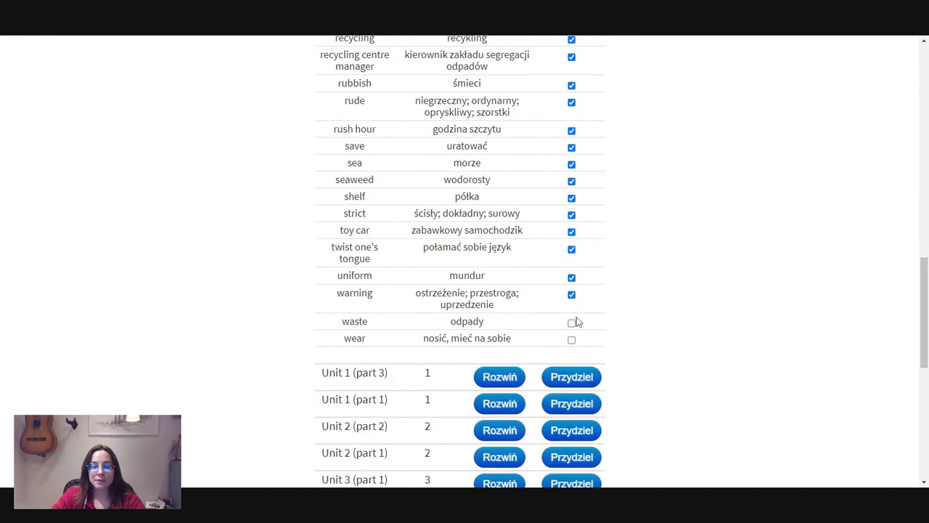
{"action": "left_click", "coordinate": [571, 294]}
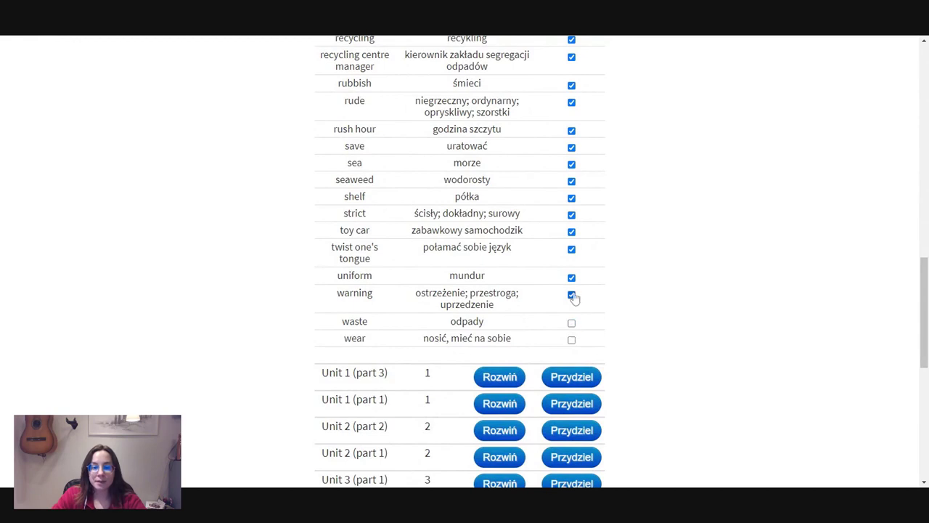
{"action": "left_click", "coordinate": [571, 232]}
{"action": "left_click", "coordinate": [571, 214]}
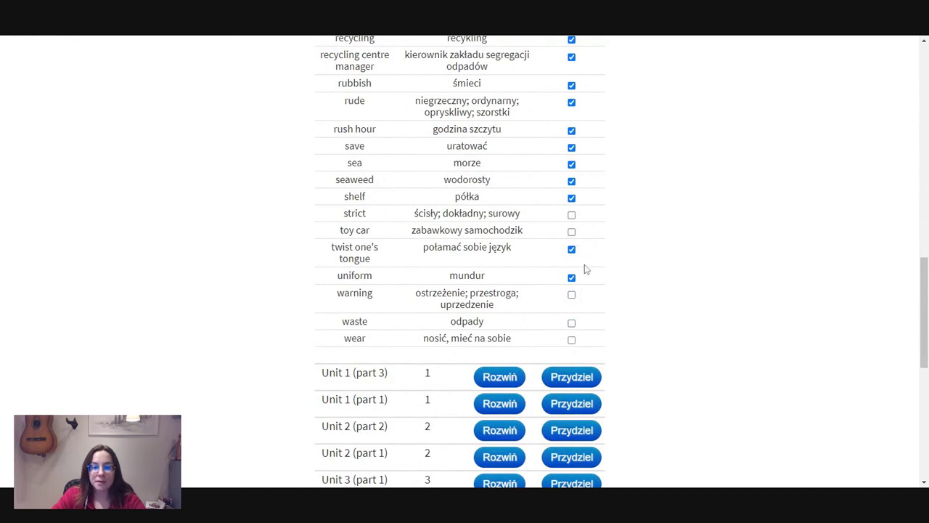
{"action": "left_click", "coordinate": [571, 249]}
{"action": "scroll", "coordinate": [622, 303], "scroll_direction": "up", "scroll_amount": 1}
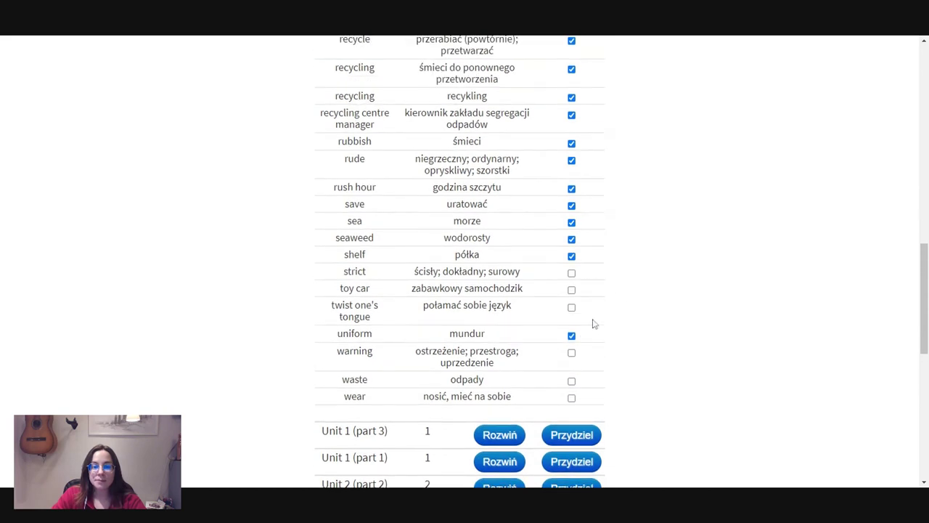
Step: Exclude the words seaweed, shelf, rush hour and save from the Unit 1 (part 2) list
{"action": "scroll", "coordinate": [612, 340], "scroll_direction": "up", "scroll_amount": 1}
{"action": "left_click", "coordinate": [571, 297]}
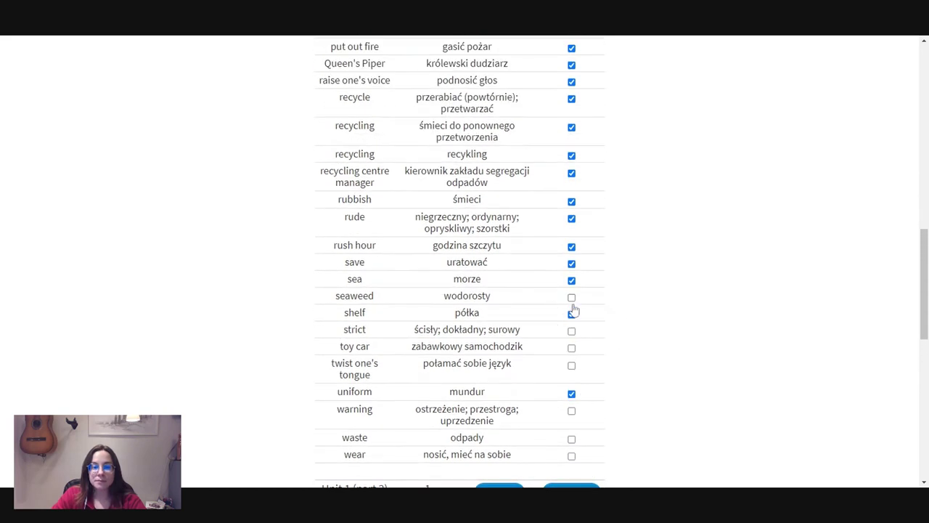
{"action": "left_click", "coordinate": [571, 314]}
{"action": "left_click", "coordinate": [571, 247]}
{"action": "left_click", "coordinate": [571, 264]}
Step: Exclude rude, rubbish, recycling centre manager, recycle and both recycling entries from the Unit 1 (part 2) list
{"action": "scroll", "coordinate": [626, 275], "scroll_direction": "up", "scroll_amount": 1}
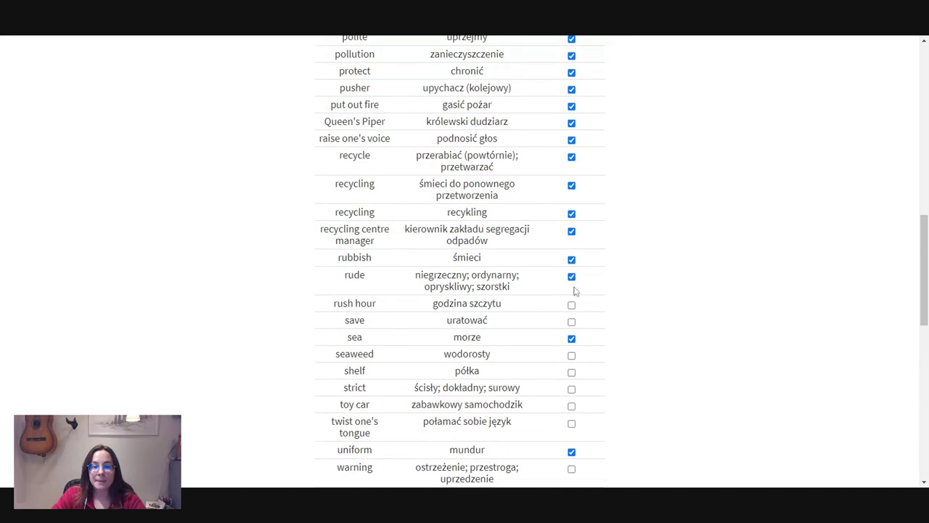
{"action": "left_click", "coordinate": [571, 276]}
{"action": "left_click", "coordinate": [571, 259]}
{"action": "left_click", "coordinate": [571, 231]}
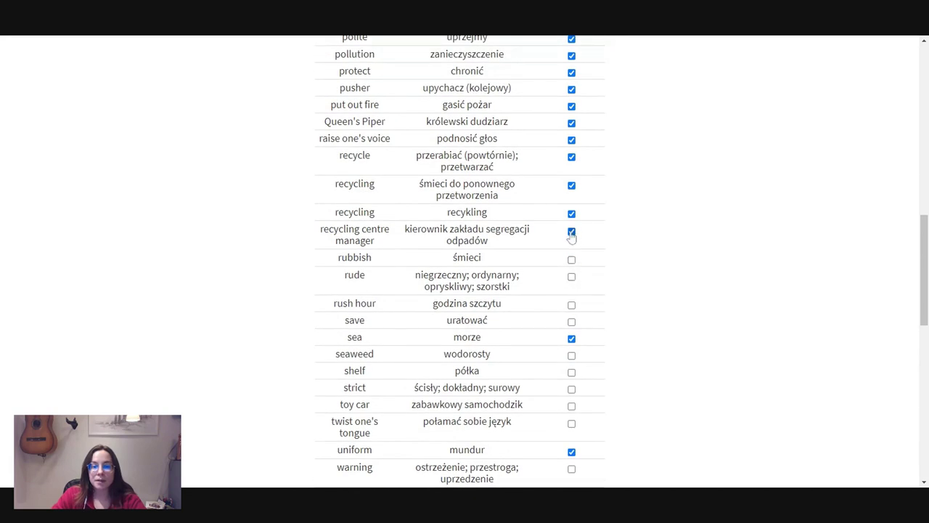
{"action": "scroll", "coordinate": [597, 236], "scroll_direction": "up", "scroll_amount": 1}
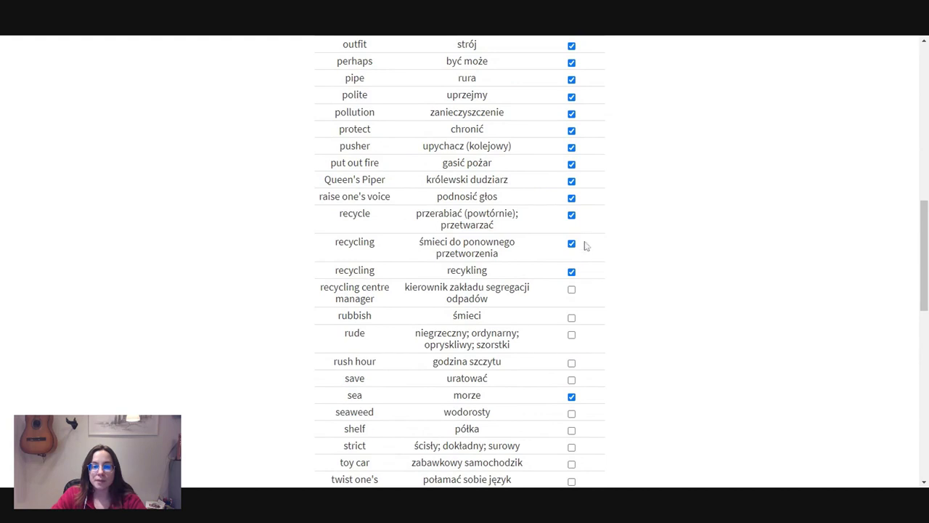
{"action": "left_click", "coordinate": [571, 214]}
{"action": "left_click", "coordinate": [571, 244]}
{"action": "left_click", "coordinate": [572, 270]}
Step: Exclude raise one's voice, Queen's Piper, put out fire, pusher, protect, polite, pollution and pipe from the word list
{"action": "scroll", "coordinate": [587, 274], "scroll_direction": "up", "scroll_amount": 2}
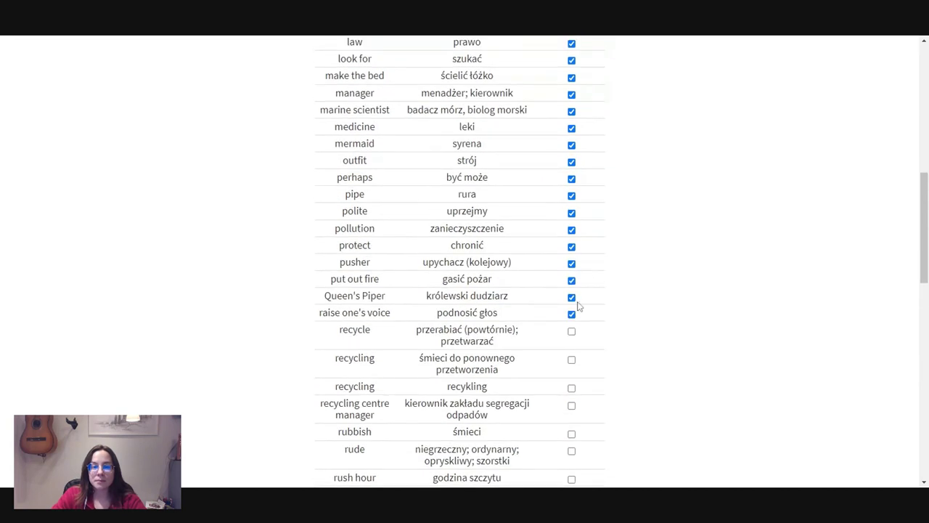
{"action": "left_click", "coordinate": [571, 313]}
{"action": "left_click", "coordinate": [571, 296]}
{"action": "left_click", "coordinate": [571, 279]}
{"action": "left_click", "coordinate": [571, 264]}
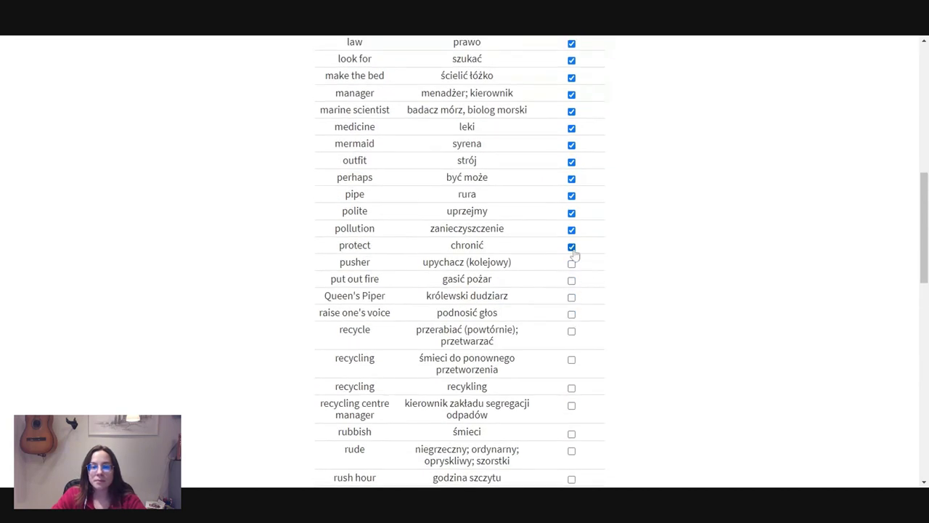
{"action": "left_click", "coordinate": [572, 246]}
{"action": "left_click", "coordinate": [571, 214]}
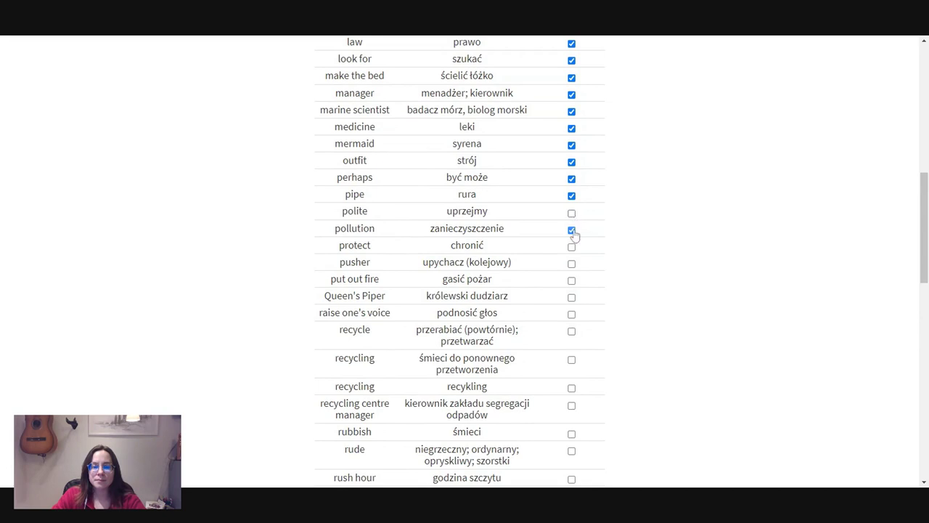
{"action": "left_click", "coordinate": [571, 230]}
{"action": "scroll", "coordinate": [593, 231], "scroll_direction": "up", "scroll_amount": 1}
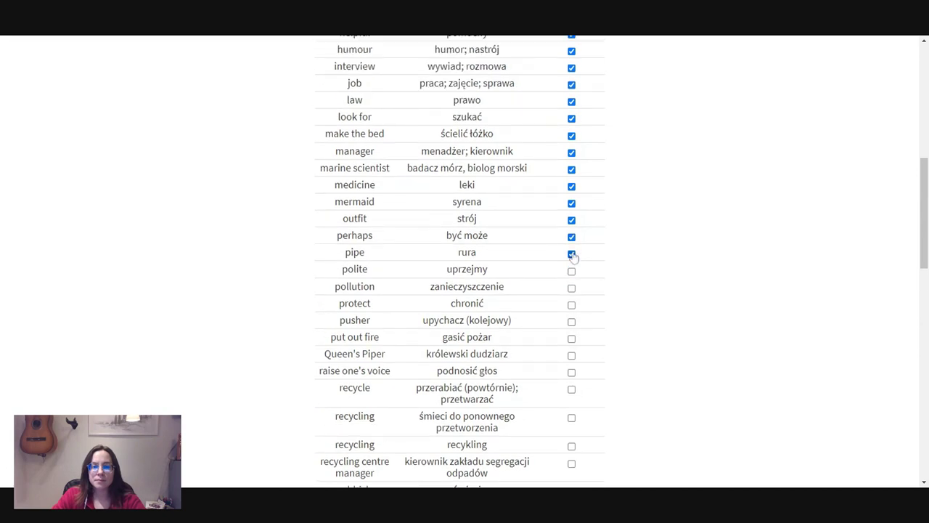
{"action": "left_click", "coordinate": [571, 253]}
Step: Exclude medicine, marine scientist, manager, make the bed, look for, law, job, interview and humour from the word list
{"action": "scroll", "coordinate": [571, 214], "scroll_direction": "up", "scroll_amount": 1}
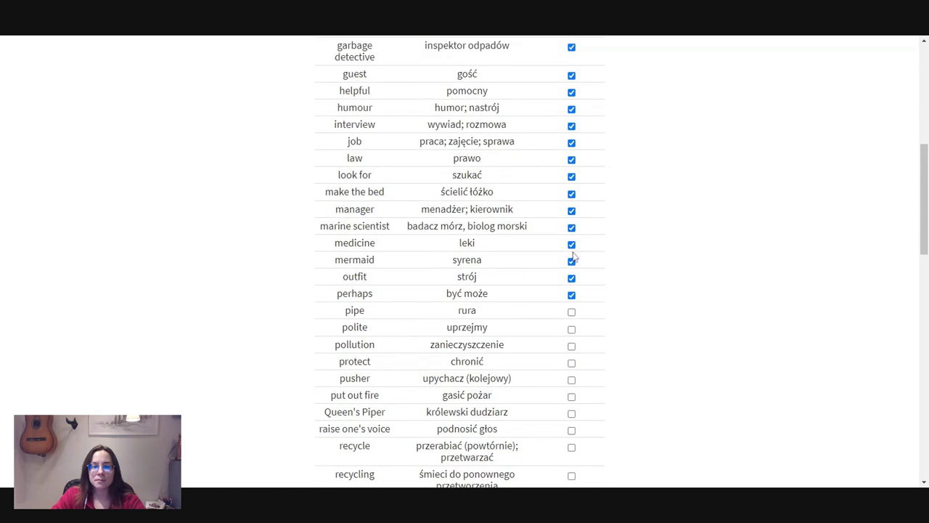
{"action": "left_click", "coordinate": [571, 245]}
{"action": "left_click", "coordinate": [571, 227]}
{"action": "left_click", "coordinate": [571, 212]}
{"action": "left_click", "coordinate": [571, 194]}
{"action": "left_click", "coordinate": [572, 177]}
{"action": "left_click", "coordinate": [572, 160]}
{"action": "left_click", "coordinate": [571, 143]}
{"action": "left_click", "coordinate": [571, 125]}
{"action": "left_click", "coordinate": [572, 109]}
Step: Exclude helpful, guest, garbage detective, enjoy, environment and fine from the Unit 1 (part 2) list
{"action": "scroll", "coordinate": [592, 177], "scroll_direction": "up", "scroll_amount": 1}
{"action": "scroll", "coordinate": [592, 177], "scroll_direction": "up", "scroll_amount": 2}
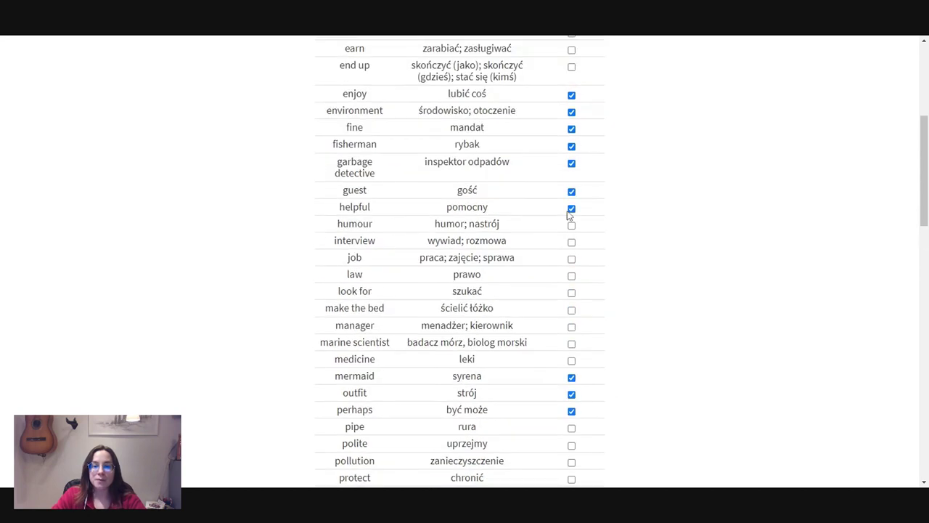
{"action": "left_click", "coordinate": [571, 208]}
{"action": "left_click", "coordinate": [571, 192]}
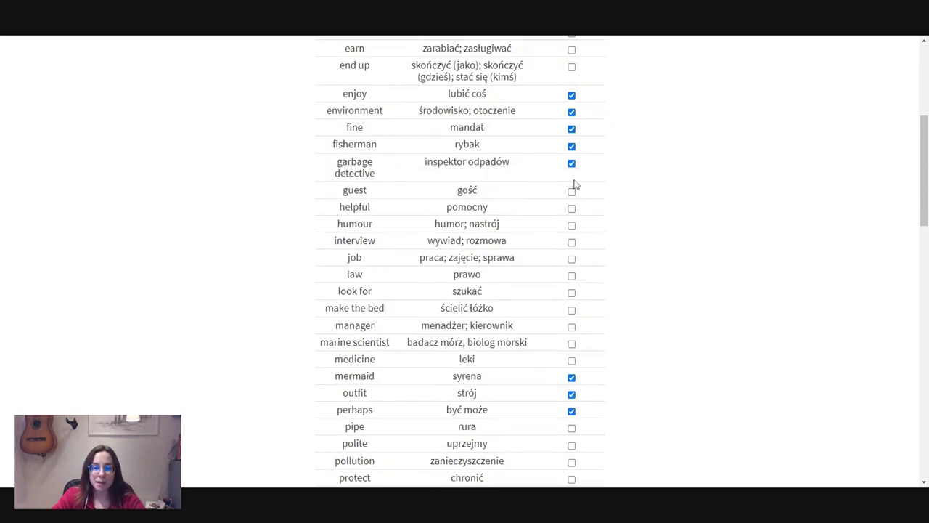
{"action": "left_click", "coordinate": [571, 163]}
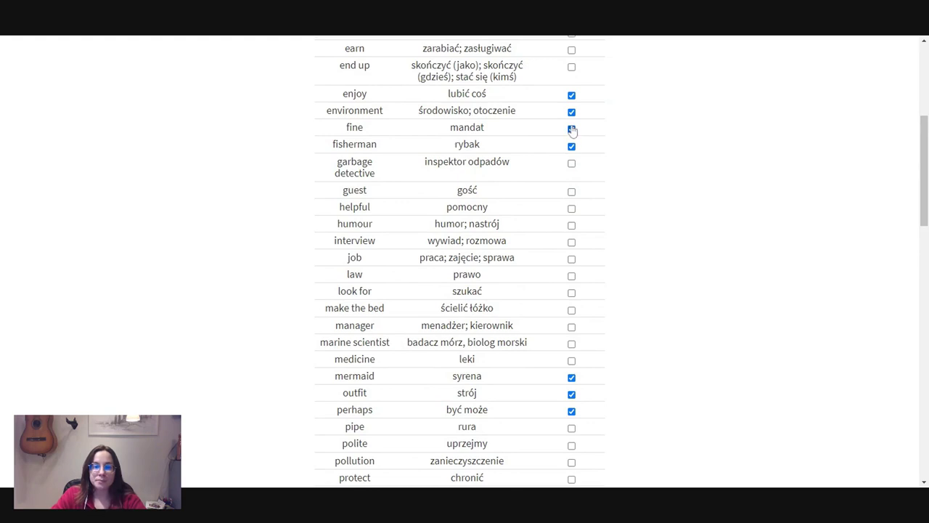
{"action": "left_click", "coordinate": [571, 95]}
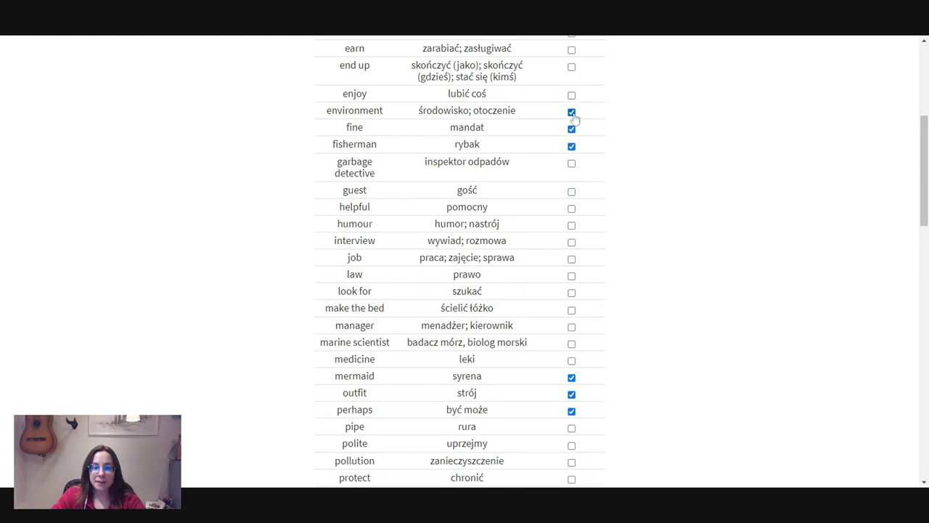
{"action": "left_click", "coordinate": [571, 111]}
{"action": "left_click", "coordinate": [572, 128]}
Step: Assign the reduced Unit 1 (part 2) list to the new class as its first word list
{"action": "scroll", "coordinate": [647, 319], "scroll_direction": "up", "scroll_amount": 4}
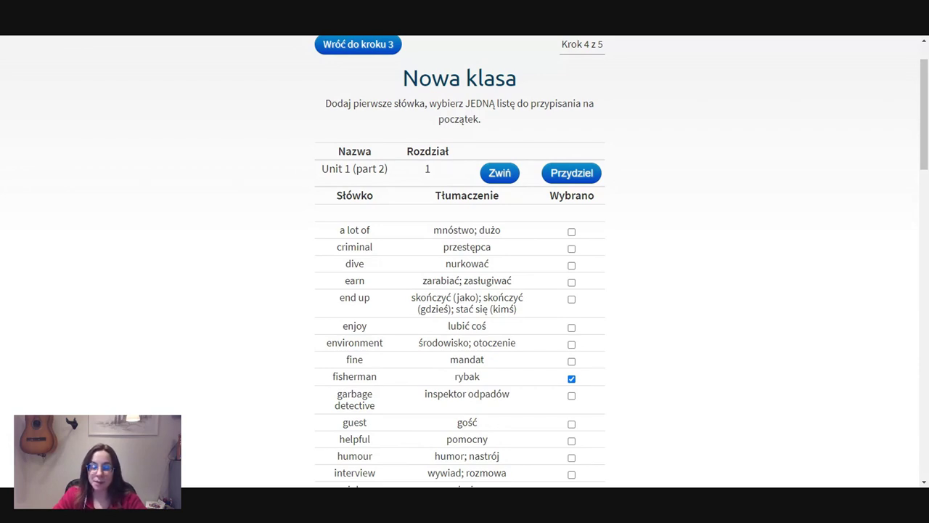
{"action": "left_click", "coordinate": [579, 177]}
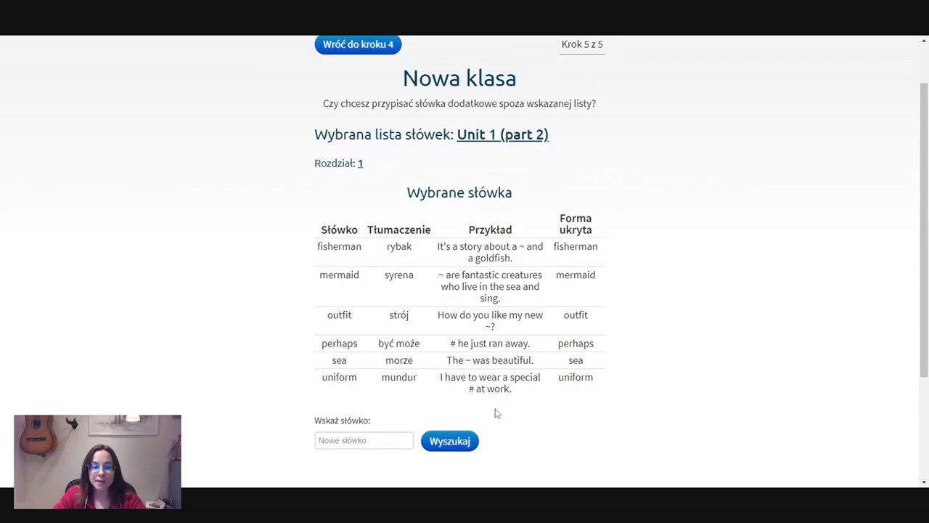
{"action": "scroll", "coordinate": [637, 256], "scroll_direction": "up", "scroll_amount": 1}
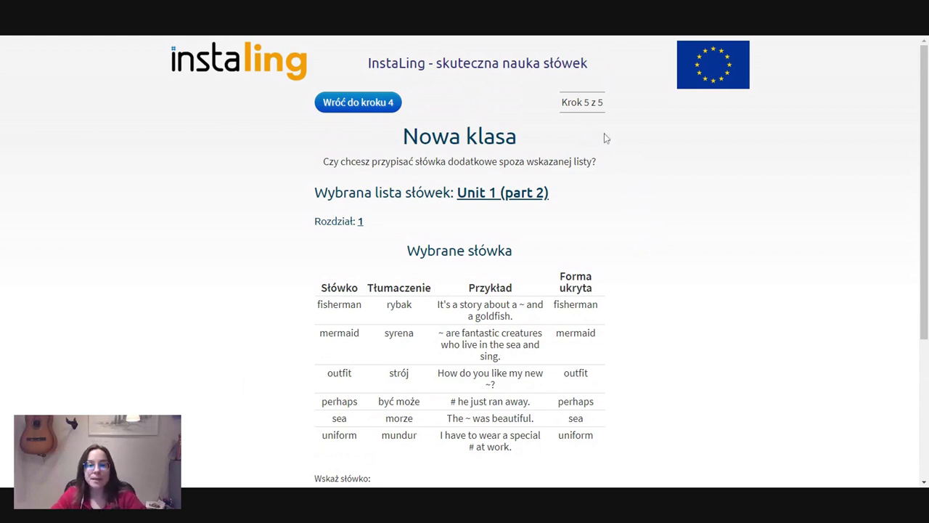
Step: Search for the extra word catfish and add it to the class's selected words
{"action": "scroll", "coordinate": [404, 321], "scroll_direction": "down", "scroll_amount": 2}
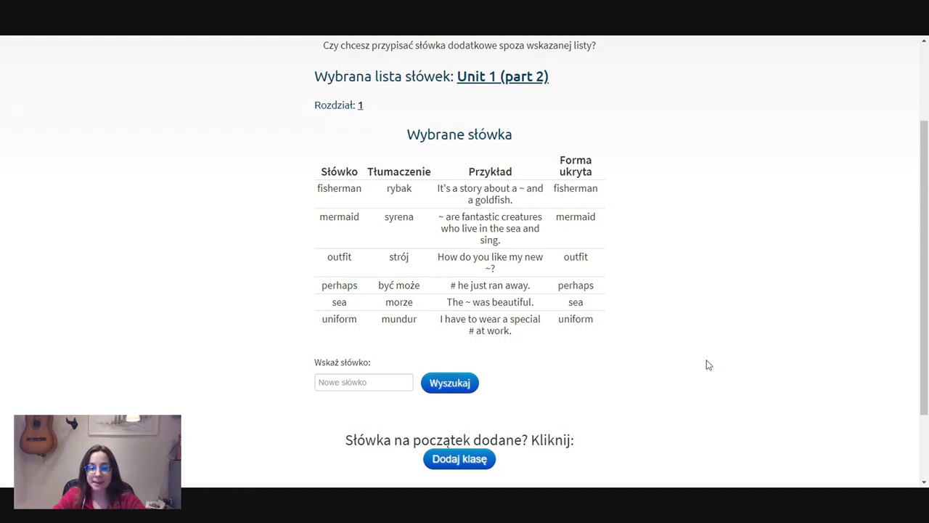
{"action": "scroll", "coordinate": [654, 335], "scroll_direction": "down", "scroll_amount": 1}
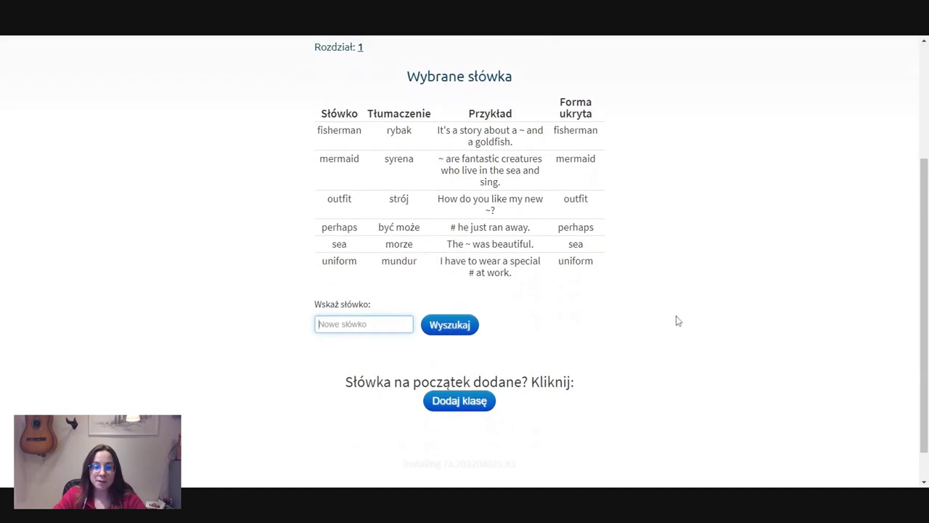
{"action": "type", "text": "cat"}
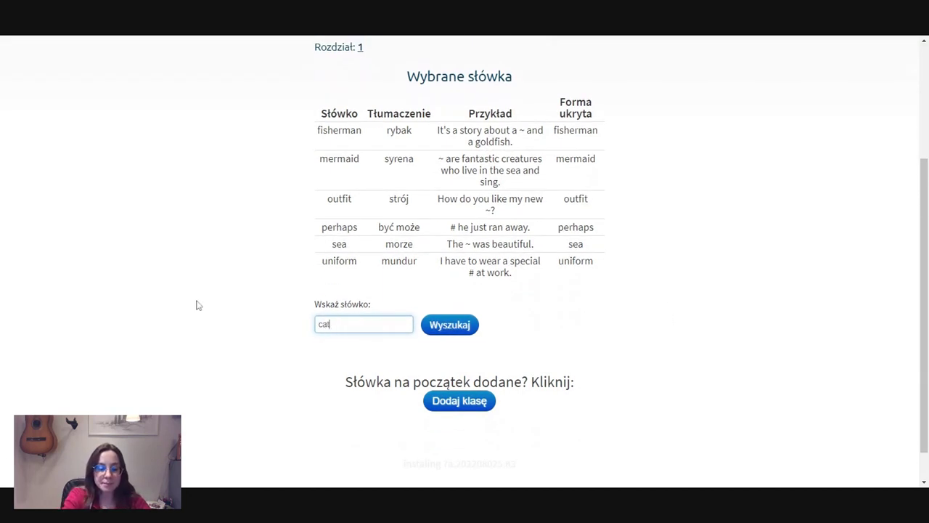
{"action": "type", "text": "fish"}
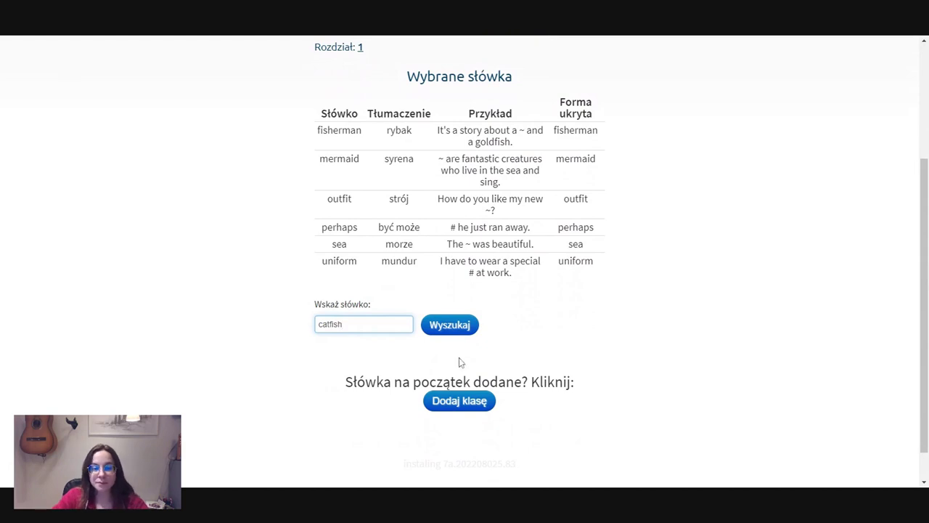
{"action": "left_click", "coordinate": [466, 331]}
{"action": "scroll", "coordinate": [684, 394], "scroll_direction": "down", "scroll_amount": 1}
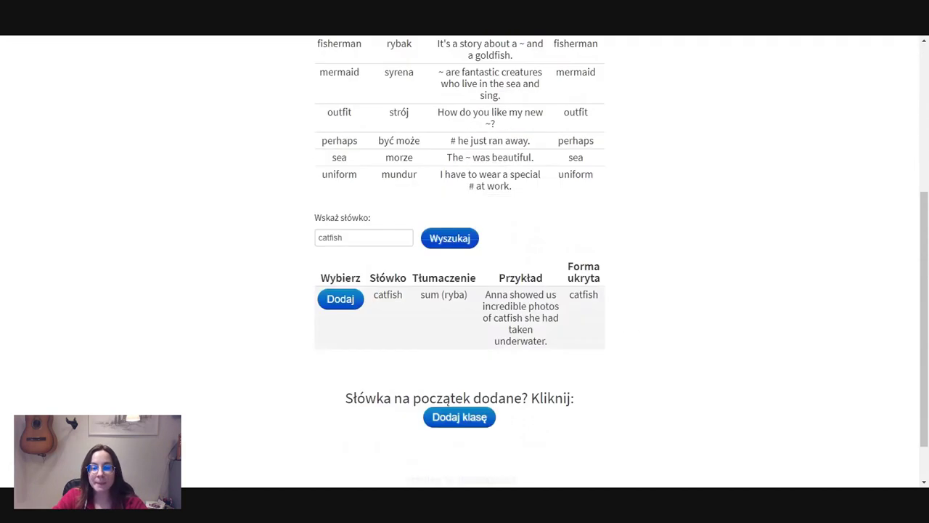
{"action": "left_click", "coordinate": [339, 267]}
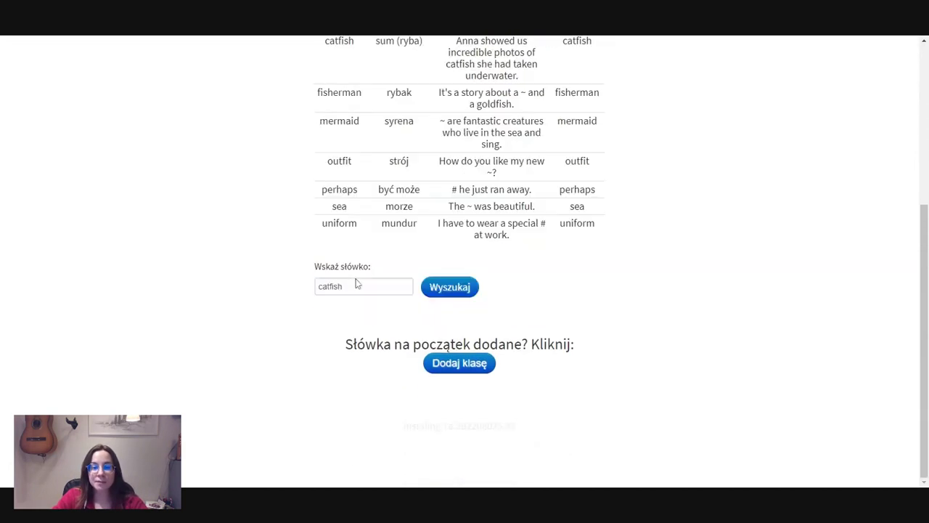
Step: Search for squirr and add the word squirrel (wiewiórka) to the class's selected words
{"action": "scroll", "coordinate": [546, 269], "scroll_direction": "up", "scroll_amount": 1}
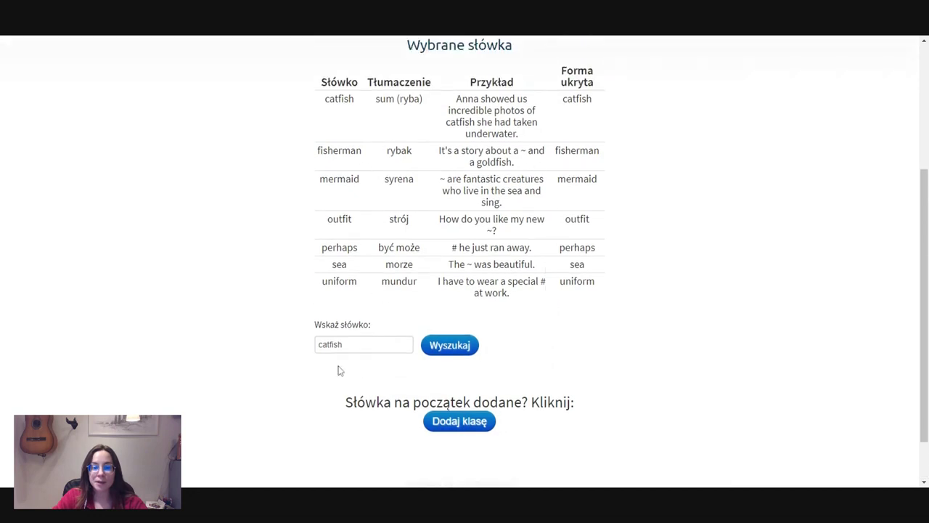
{"action": "left_click", "coordinate": [330, 345]}
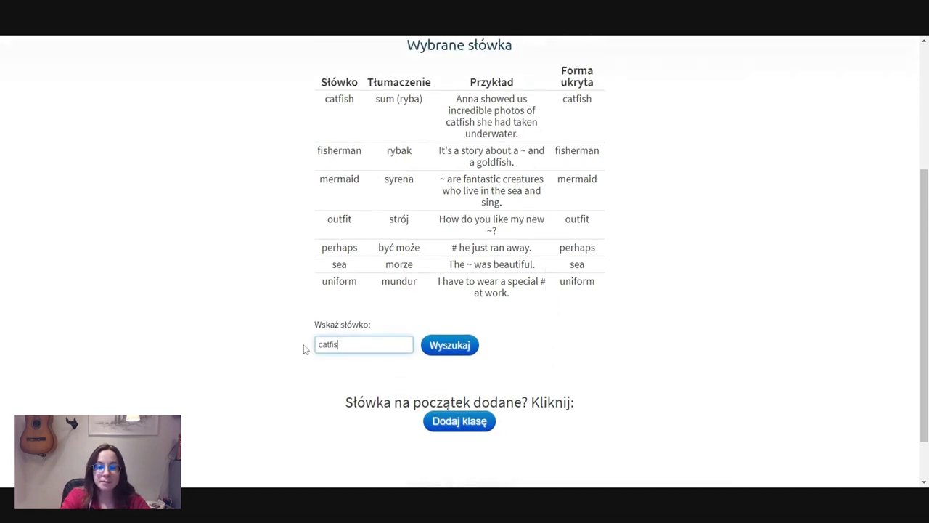
{"action": "key", "text": "BackSpace"}
{"action": "key", "text": "BackSpace"}
{"action": "key", "text": "BackSpace"}
{"action": "key", "text": "BackSpace"}
{"action": "key", "text": "BackSpace"}
{"action": "key", "text": "BackSpace"}
{"action": "type", "text": "se"}
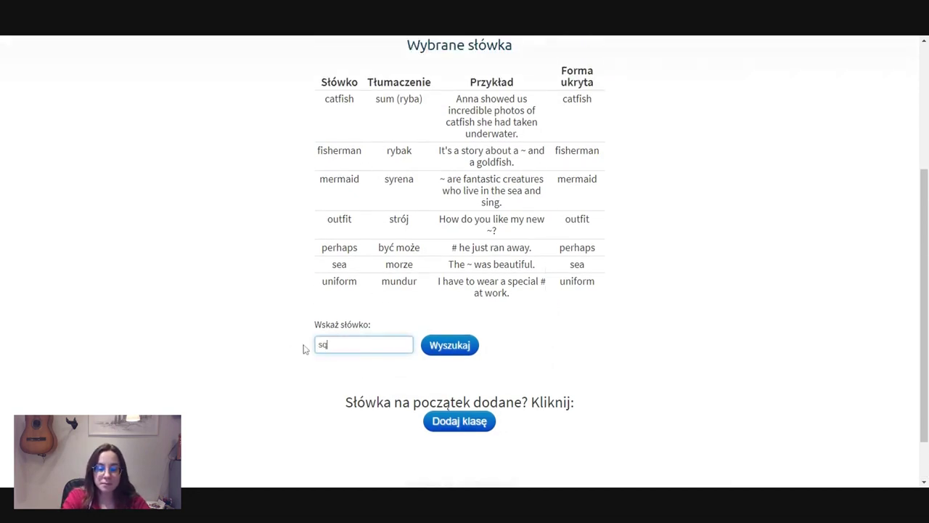
{"action": "type", "text": "uirr"}
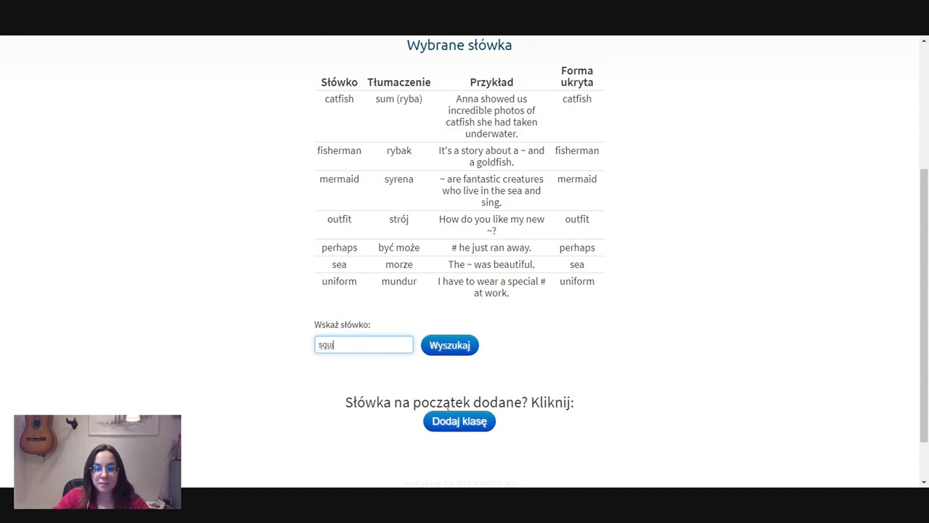
{"action": "left_click", "coordinate": [455, 347]}
{"action": "scroll", "coordinate": [588, 359], "scroll_direction": "down", "scroll_amount": 2}
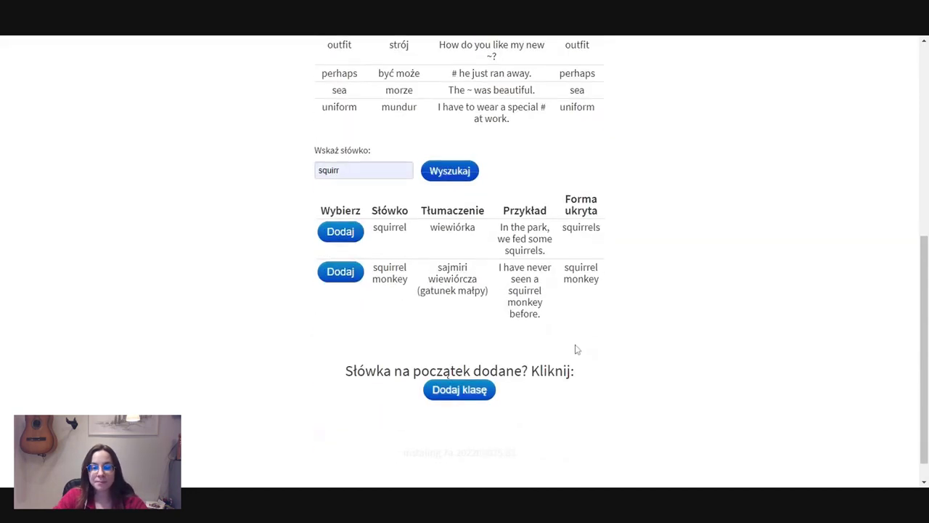
{"action": "left_click", "coordinate": [338, 234]}
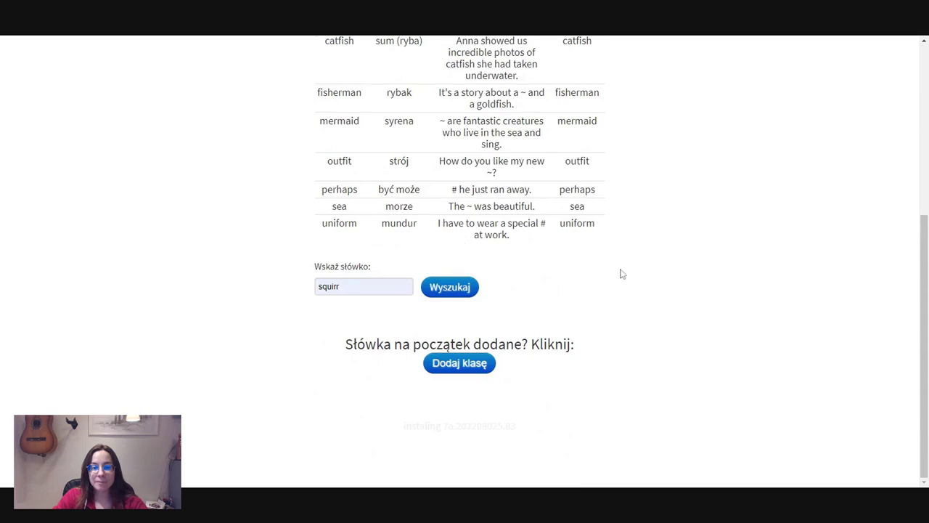
Step: Check the selected words and finish creating the class
{"action": "scroll", "coordinate": [621, 274], "scroll_direction": "up", "scroll_amount": 5}
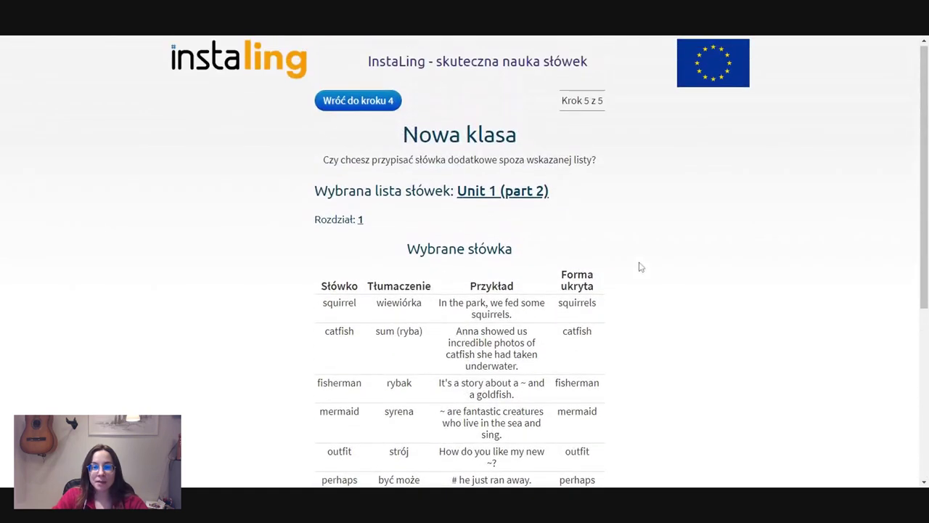
{"action": "scroll", "coordinate": [639, 267], "scroll_direction": "down", "scroll_amount": 5}
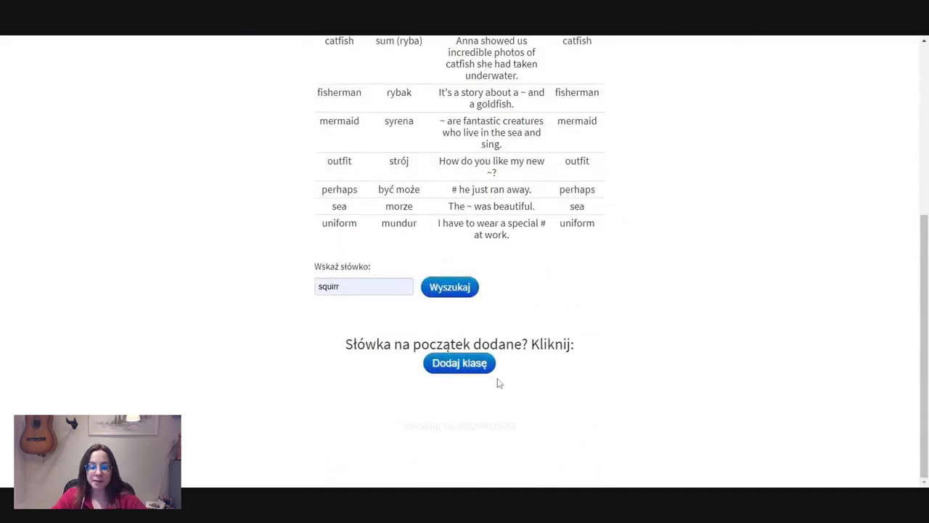
{"action": "left_click", "coordinate": [453, 373]}
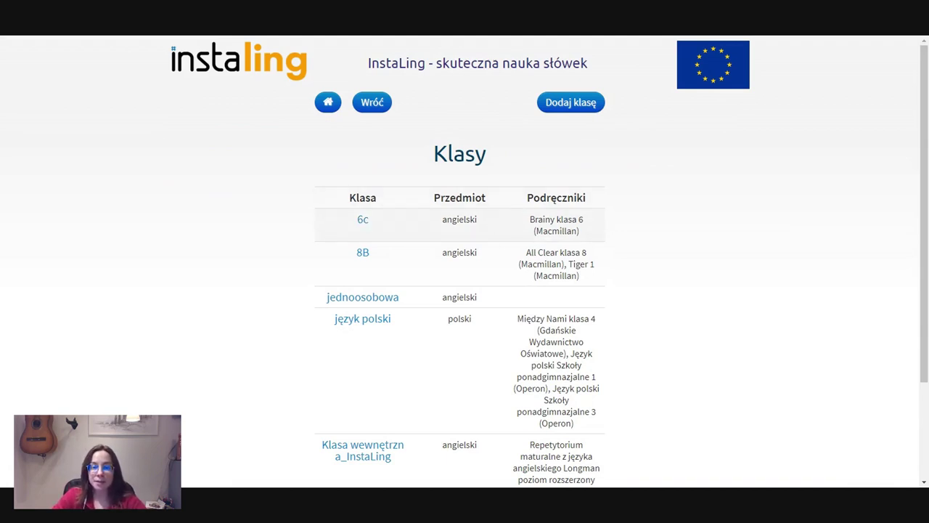
Step: Look over the class list, open class 6c and examine its management options
{"action": "scroll", "coordinate": [456, 233], "scroll_direction": "down", "scroll_amount": 2}
{"action": "scroll", "coordinate": [514, 254], "scroll_direction": "up", "scroll_amount": 2}
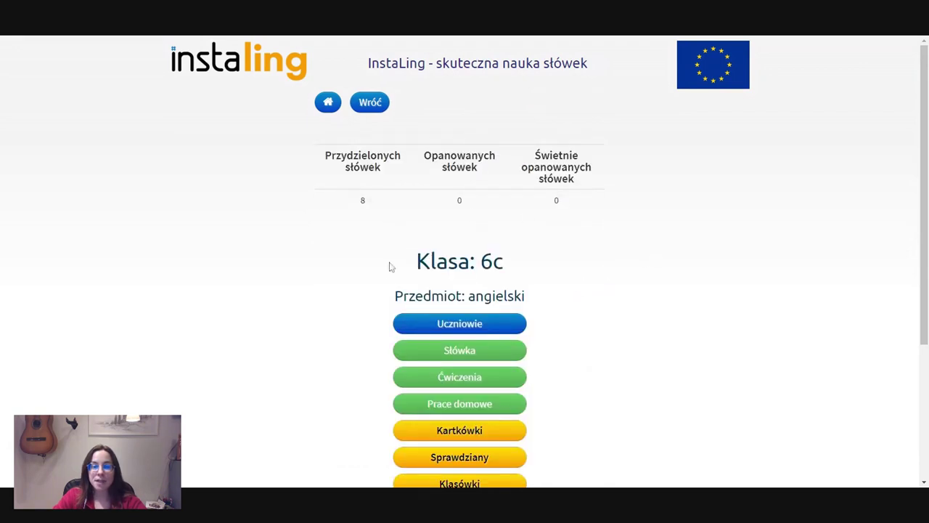
{"action": "scroll", "coordinate": [559, 336], "scroll_direction": "down", "scroll_amount": 2}
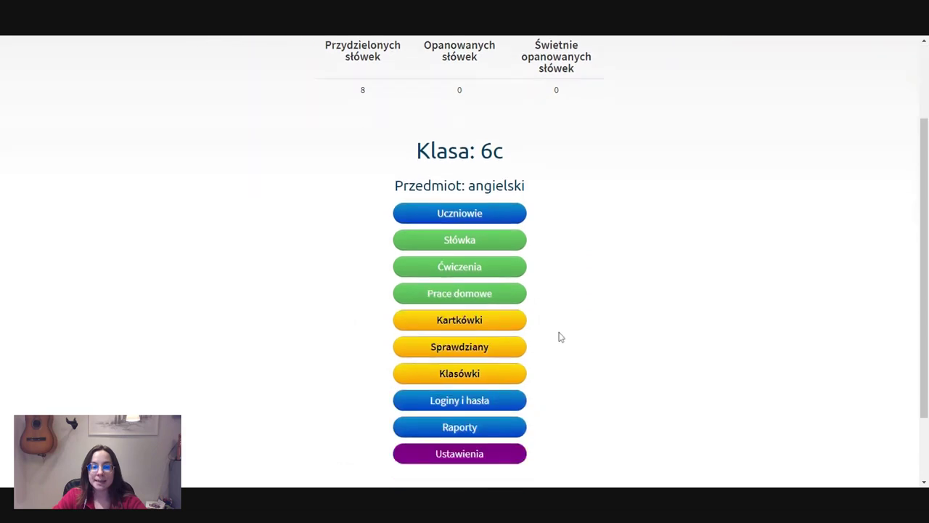
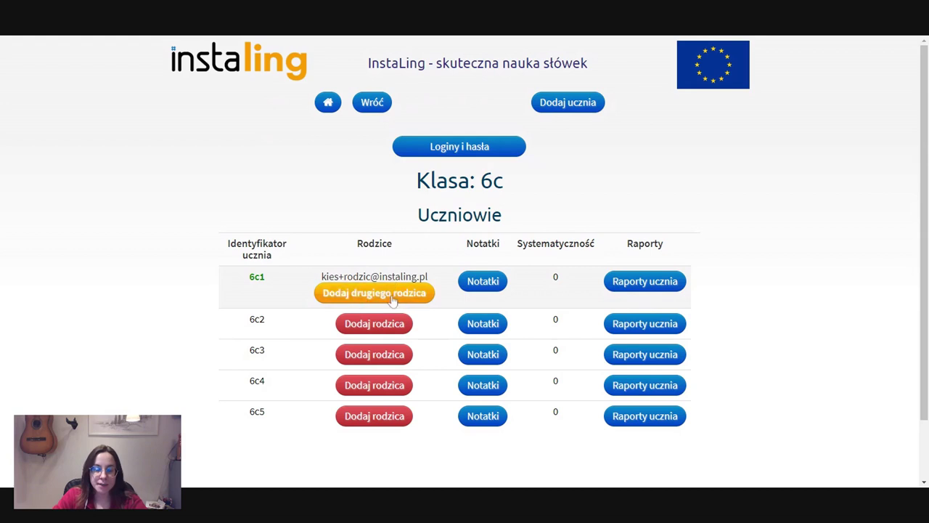
Step: Start a new note for student 6c1 and write "Uczeń bardzo systematycznie pracuje i udziela się na zajęciach." as its content
{"action": "left_click", "coordinate": [394, 294]}
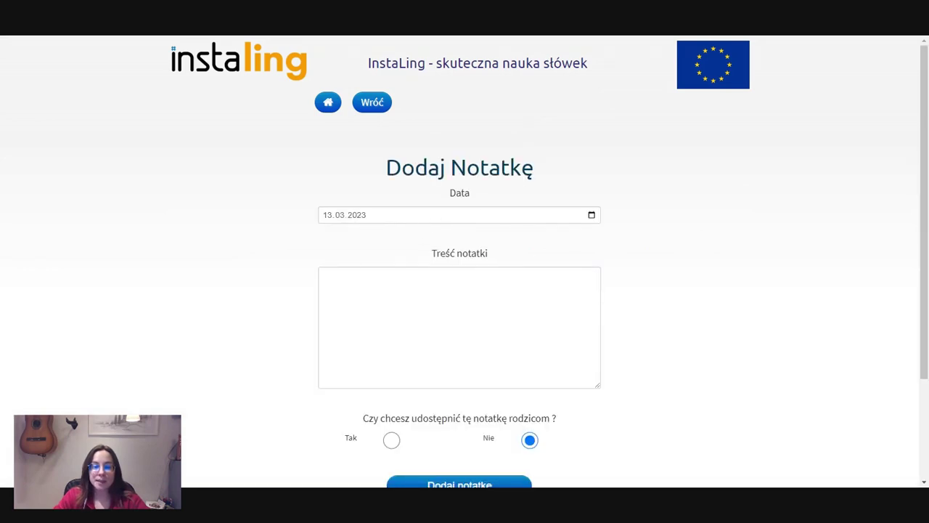
{"action": "scroll", "coordinate": [616, 353], "scroll_direction": "down", "scroll_amount": 1}
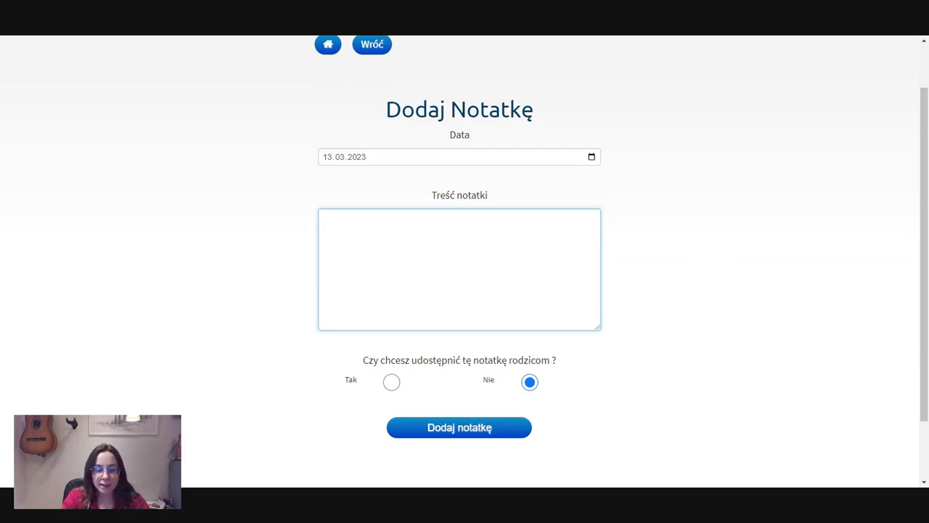
{"action": "type", "text": "a"}
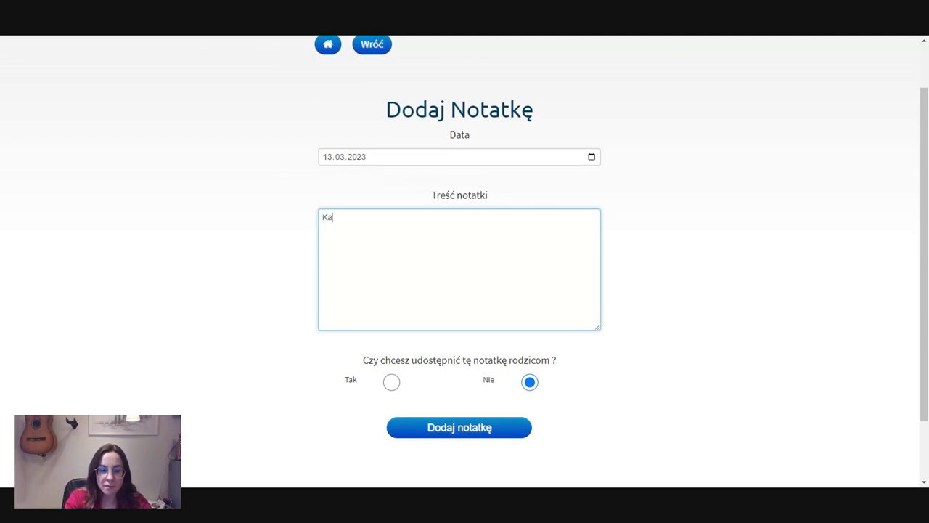
{"action": "key", "text": "BackSpace"}
{"action": "key", "text": "BackSpace"}
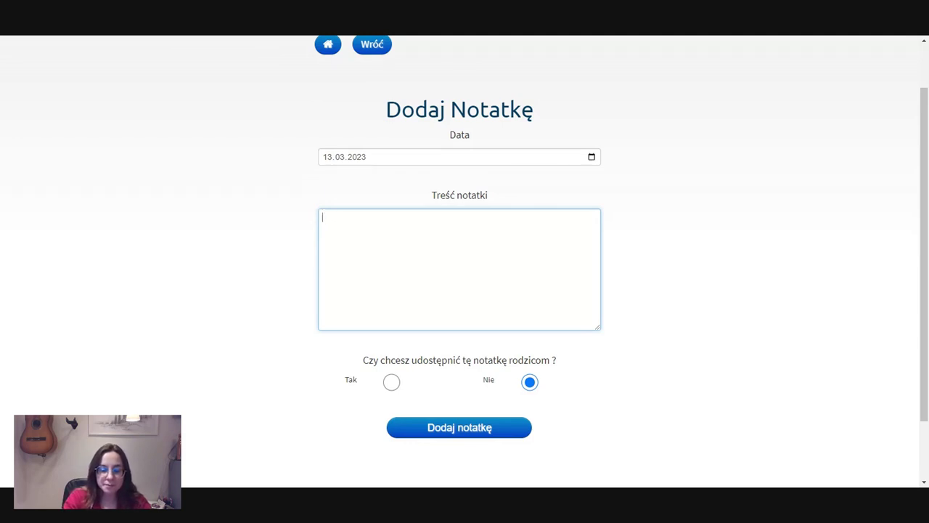
{"action": "type", "text": "Uczeń bardzo systema"}
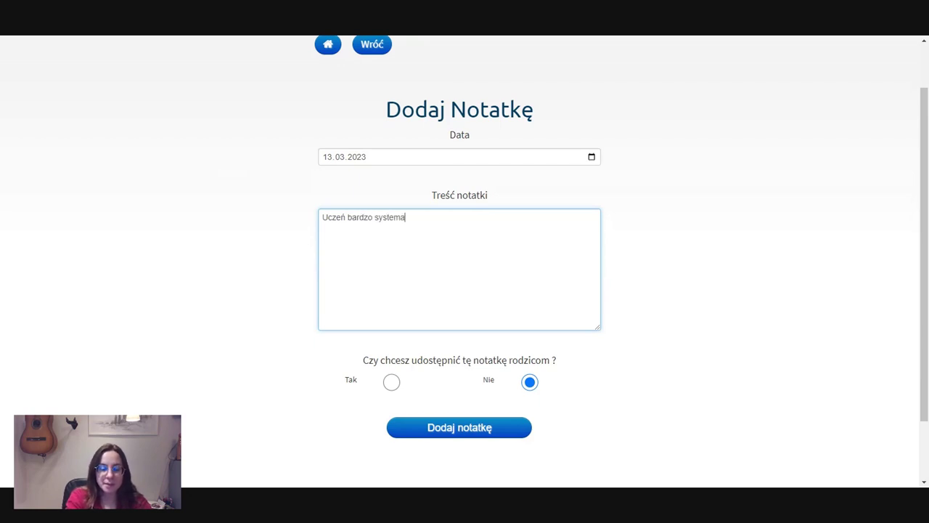
{"action": "type", "text": "tycznie pracu"}
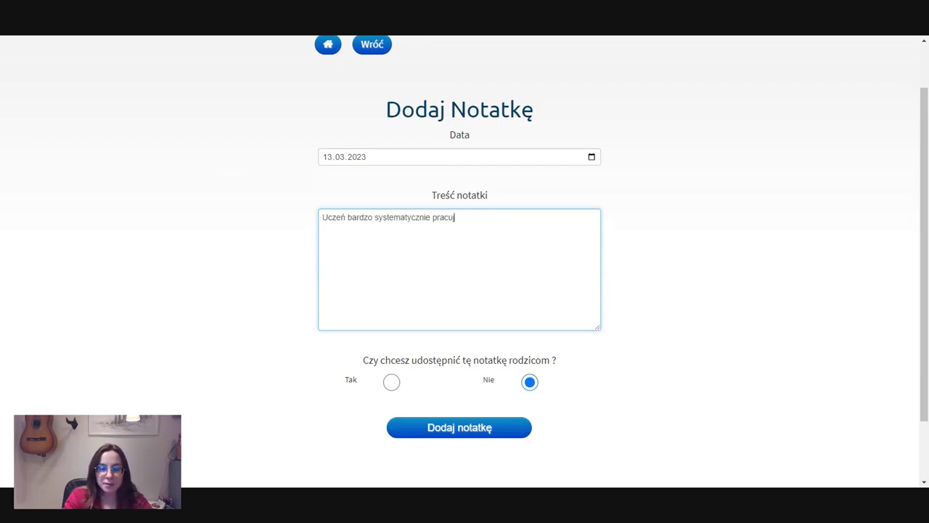
{"action": "type", "text": "je i udi"}
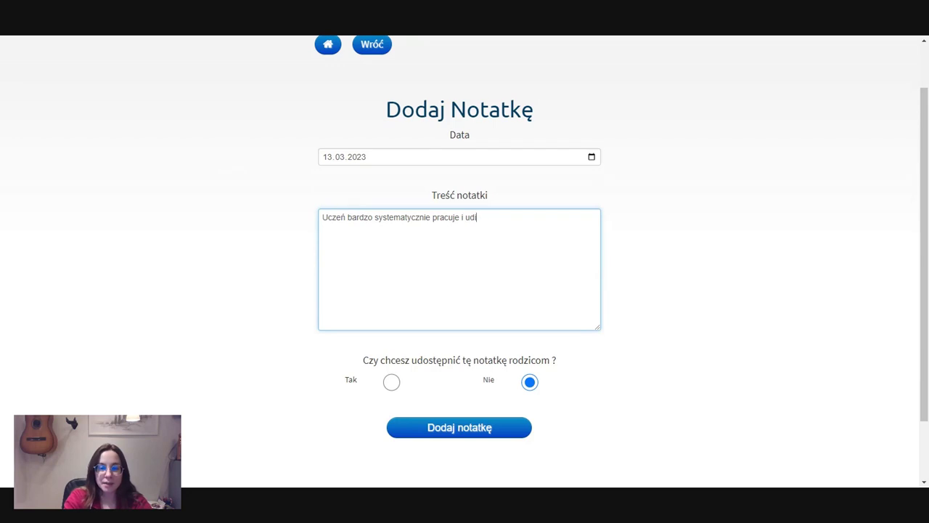
{"action": "type", "text": "eziela się na zaj"}
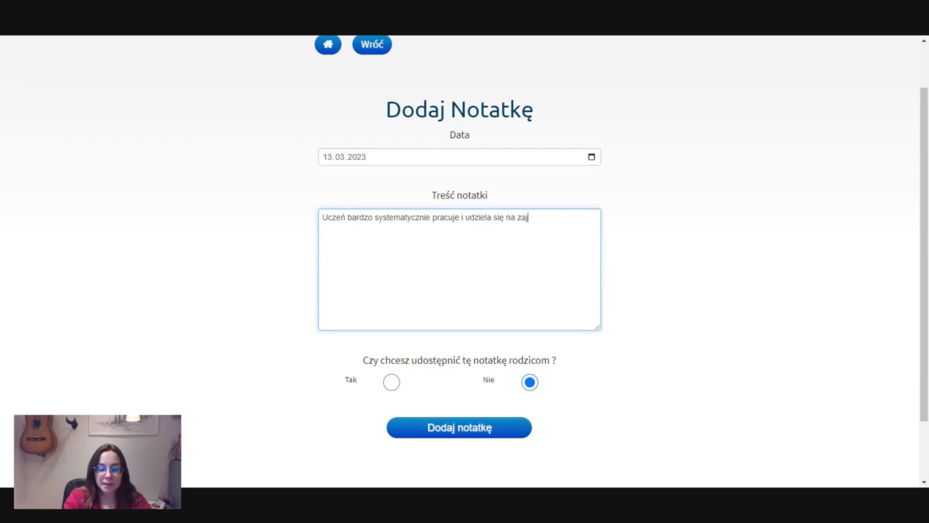
{"action": "type", "text": "ęciach."}
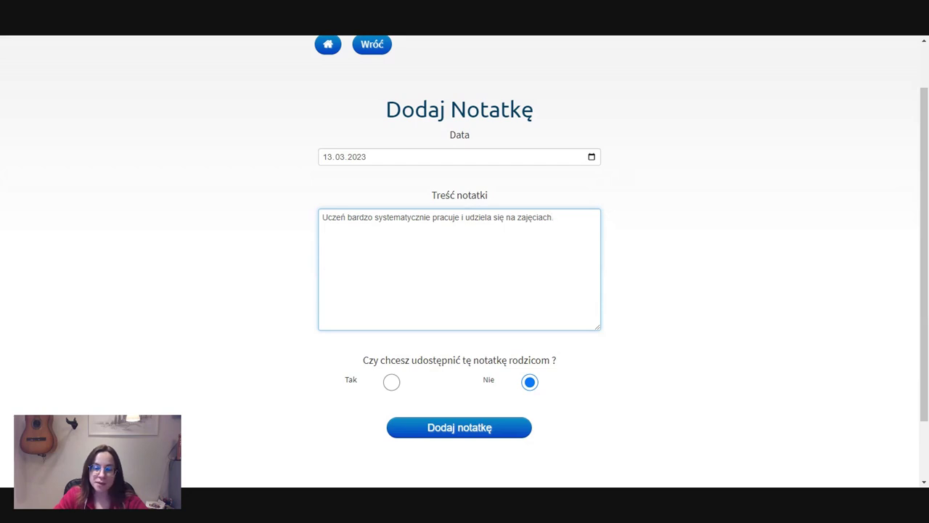
Step: Share the note with the parents and add it to student 6c1
{"action": "left_click", "coordinate": [390, 384]}
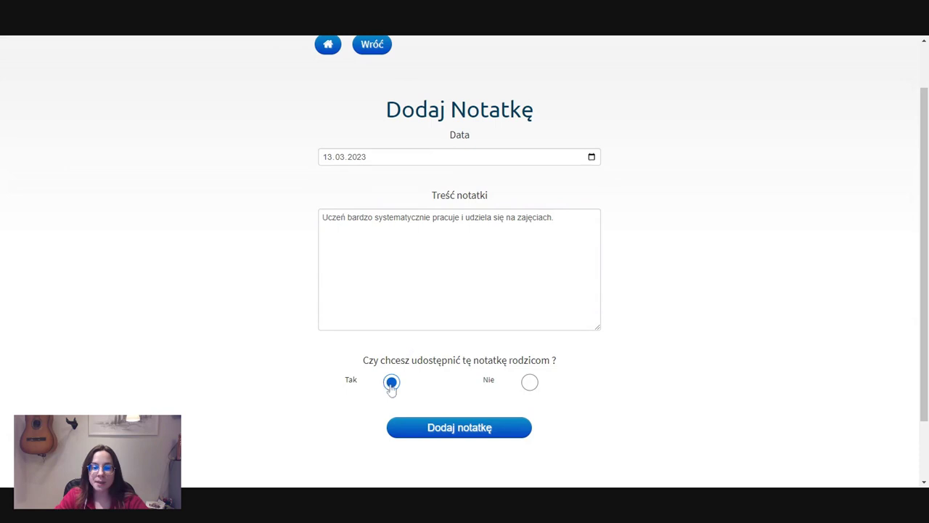
{"action": "left_click", "coordinate": [466, 435]}
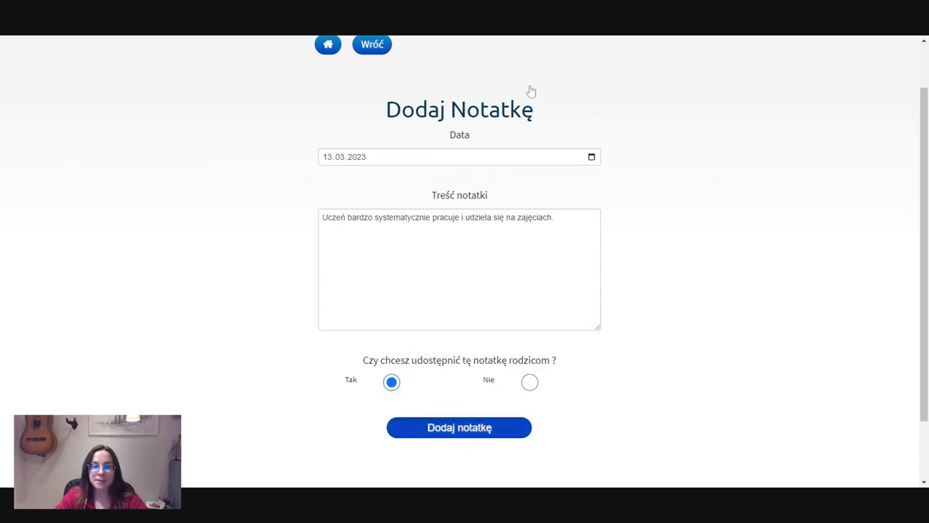
{"action": "key", "text": "Tab"}
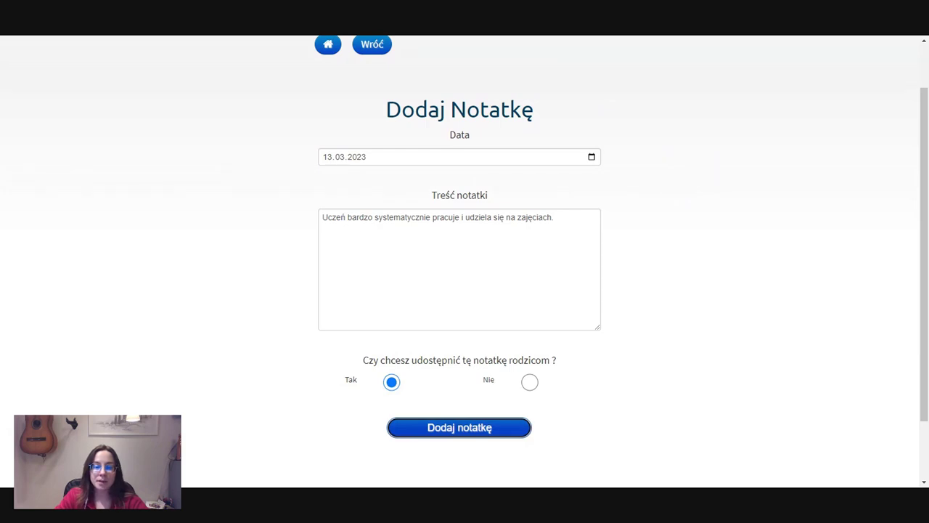
{"action": "key", "text": "Return"}
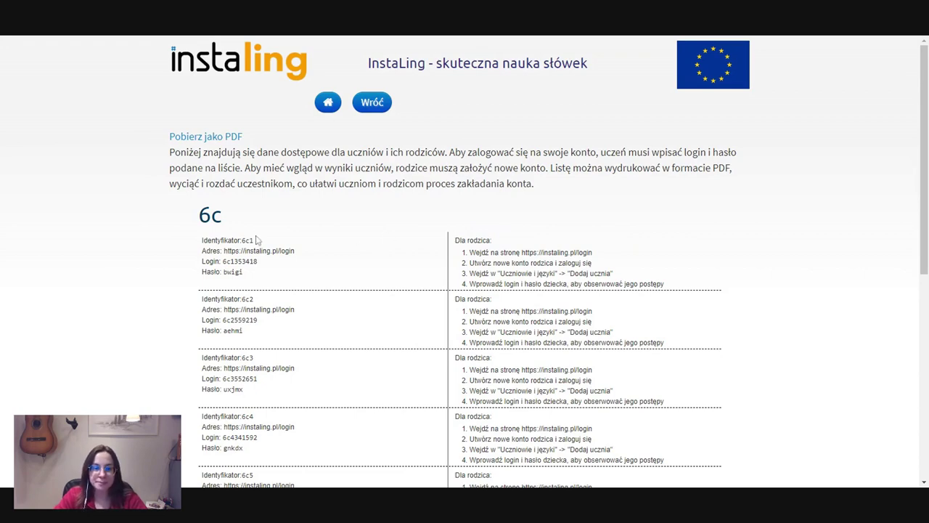
Step: Review the login details and parent instructions for class 6c, highlight student 6c2's credentials, and return to the student list
{"action": "scroll", "coordinate": [256, 243], "scroll_direction": "down", "scroll_amount": 3}
{"action": "scroll", "coordinate": [255, 243], "scroll_direction": "up", "scroll_amount": 3}
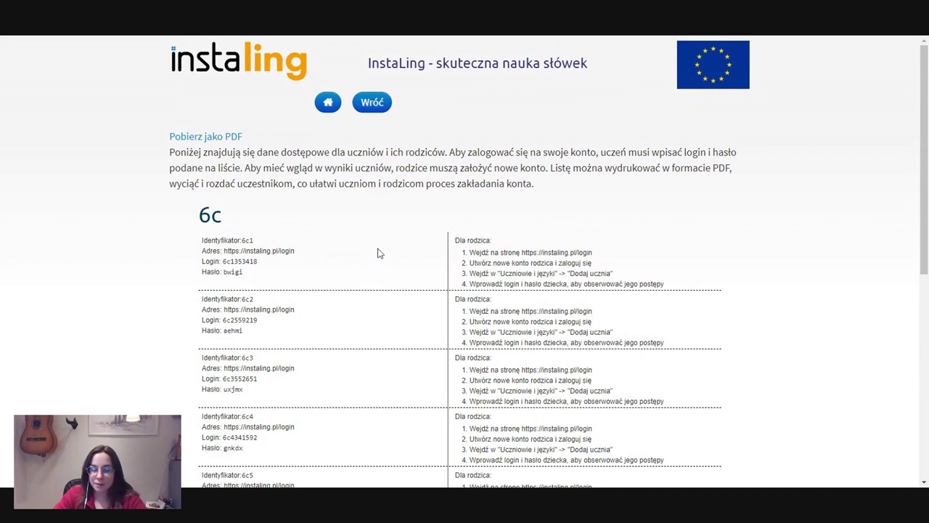
{"action": "scroll", "coordinate": [272, 288], "scroll_direction": "down", "scroll_amount": 1}
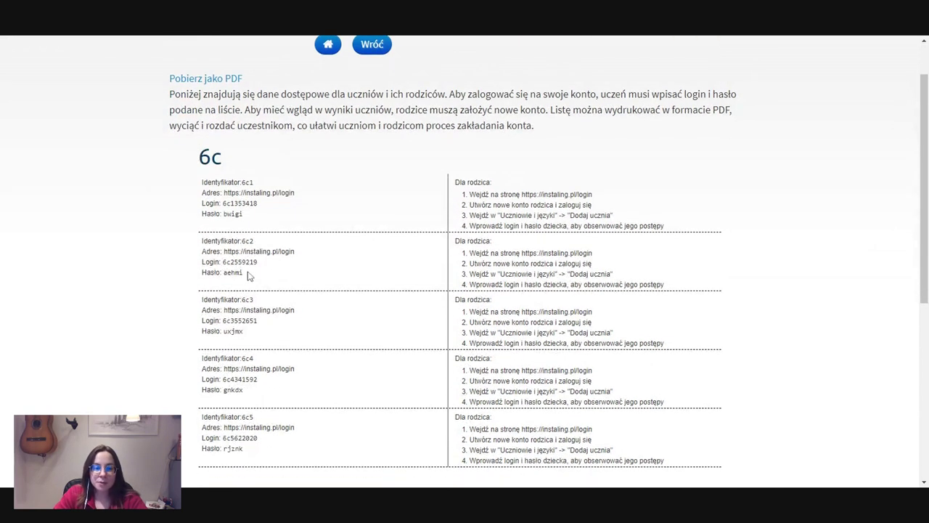
{"action": "left_click_drag", "start_coordinate": [248, 275], "coordinate": [202, 261]}
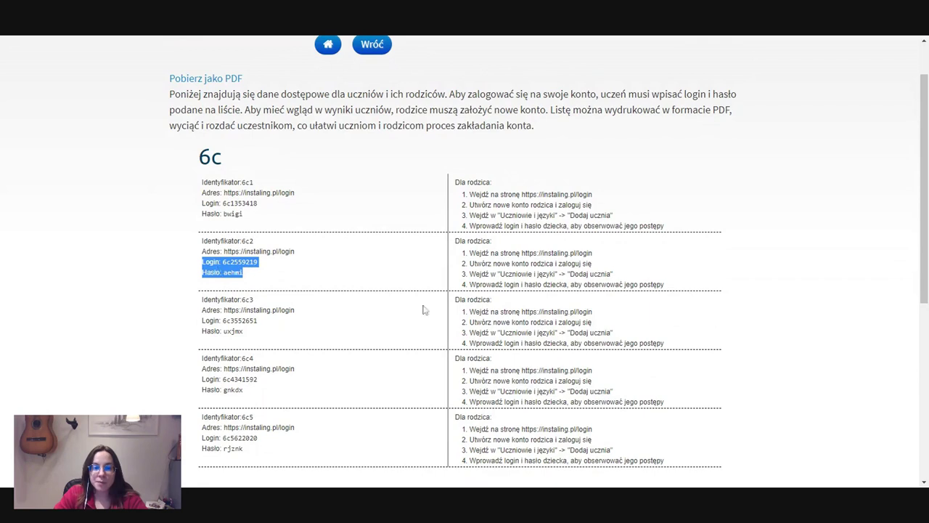
{"action": "key", "text": "alt+Tab"}
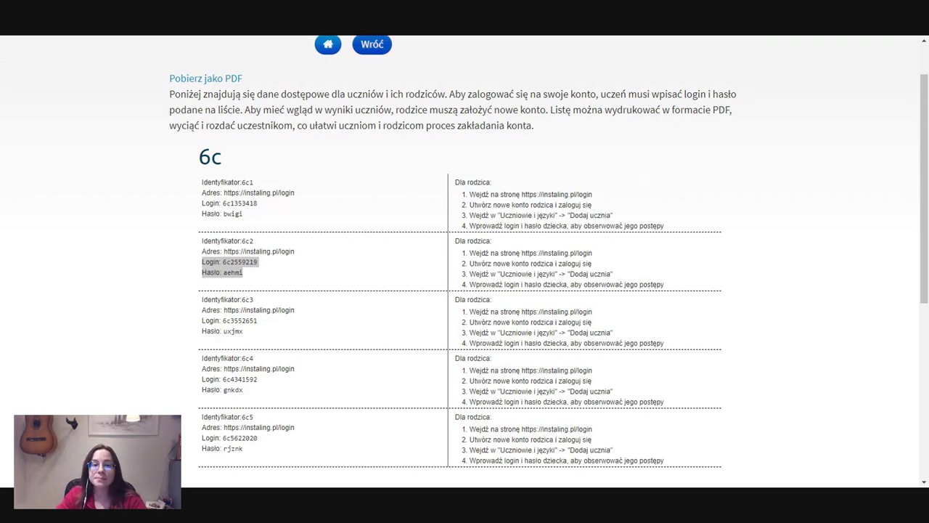
{"action": "key", "text": "alt+Left"}
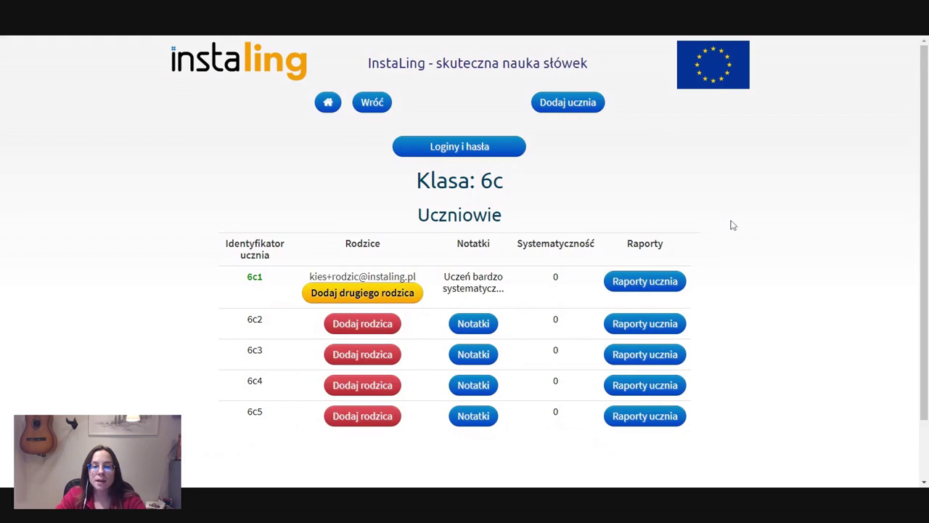
Step: Add a female student with the identifier KK6 and no parent e-mail addresses to class 6c
{"action": "left_click", "coordinate": [576, 109]}
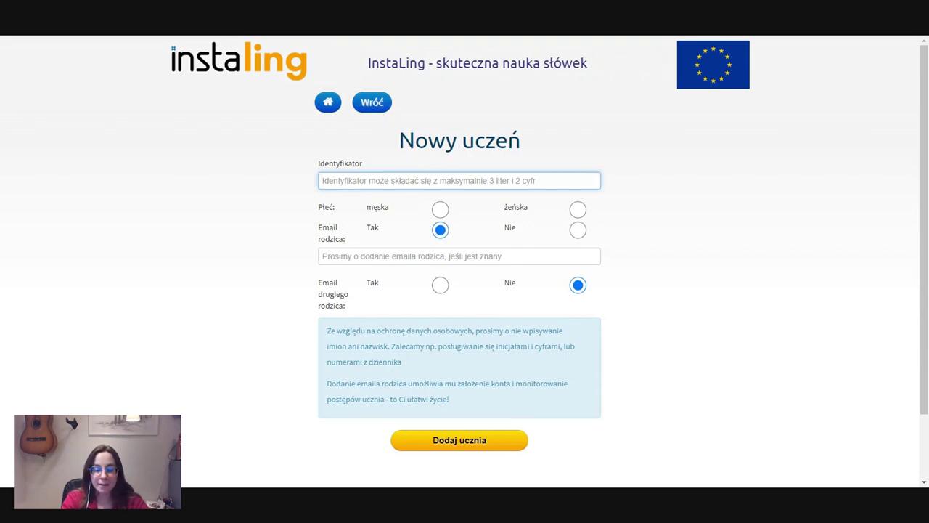
{"action": "type", "text": "KK"}
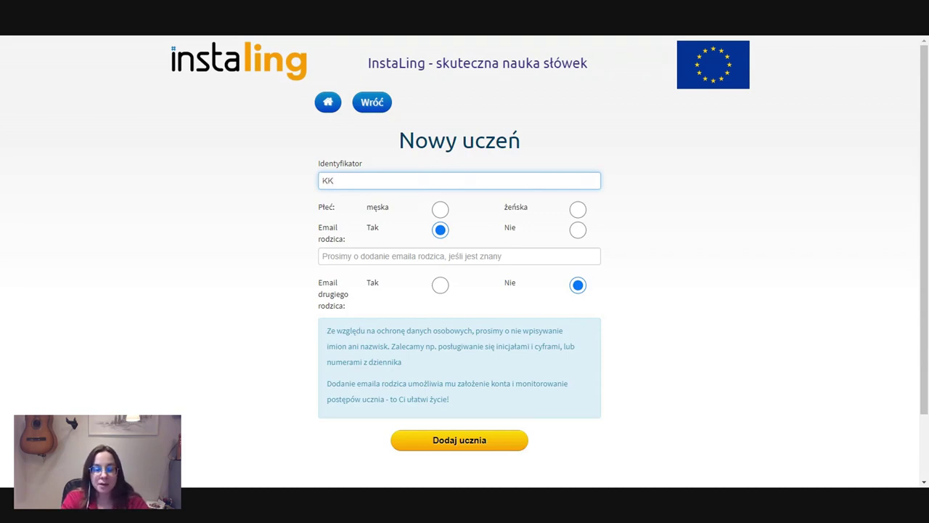
{"action": "type", "text": "6"}
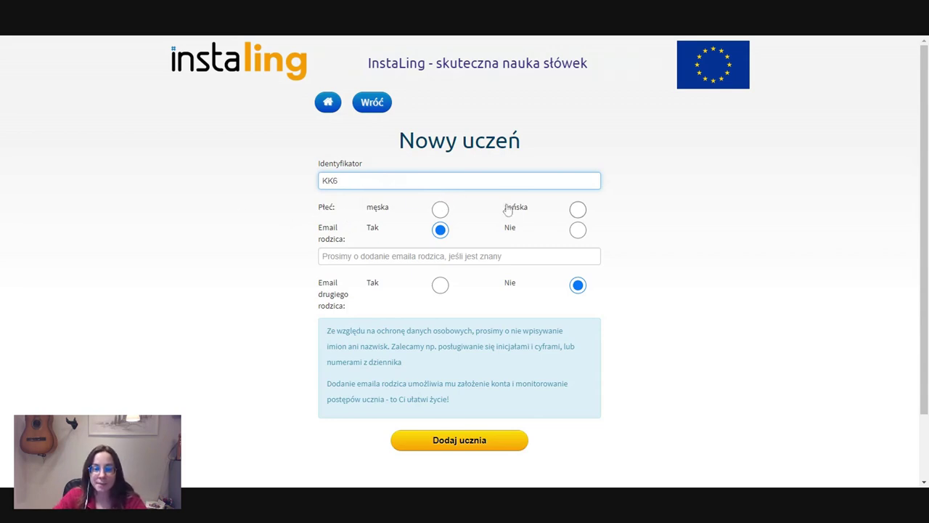
{"action": "left_click", "coordinate": [578, 209]}
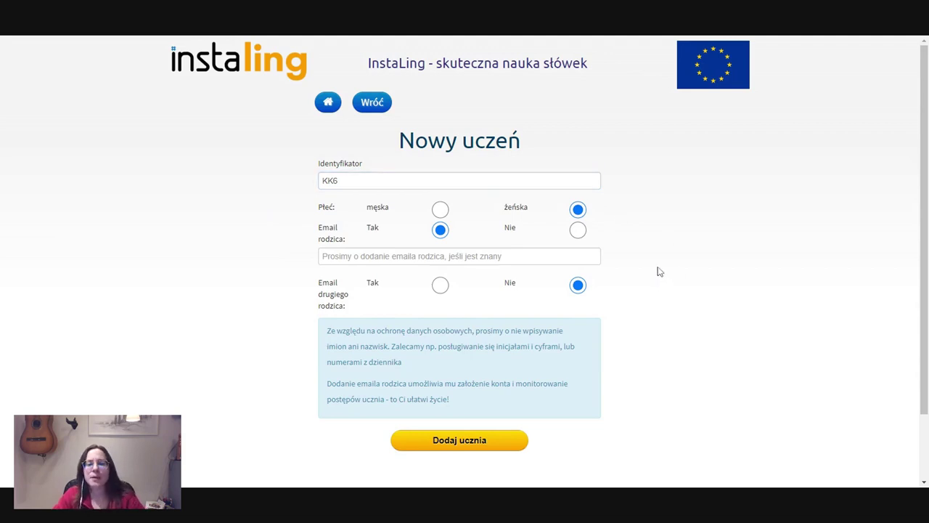
{"action": "left_click", "coordinate": [577, 230]}
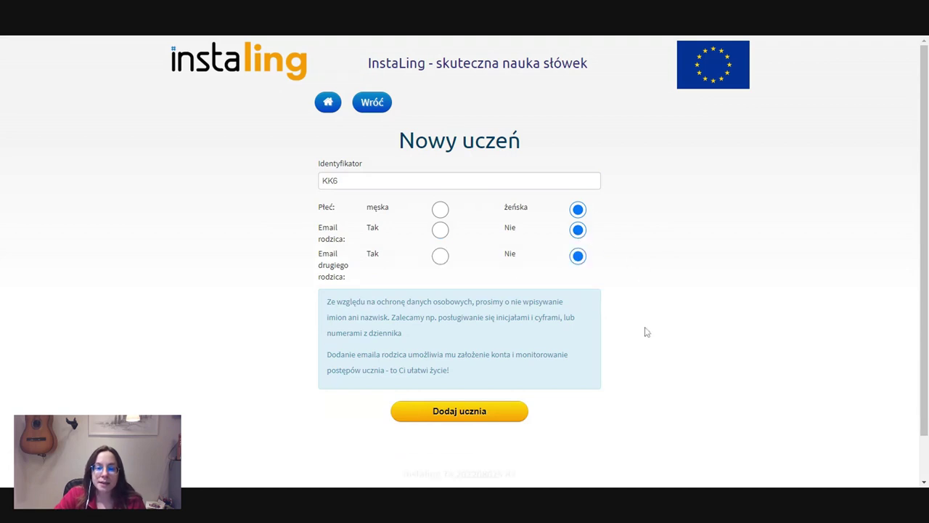
{"action": "left_click", "coordinate": [446, 413]}
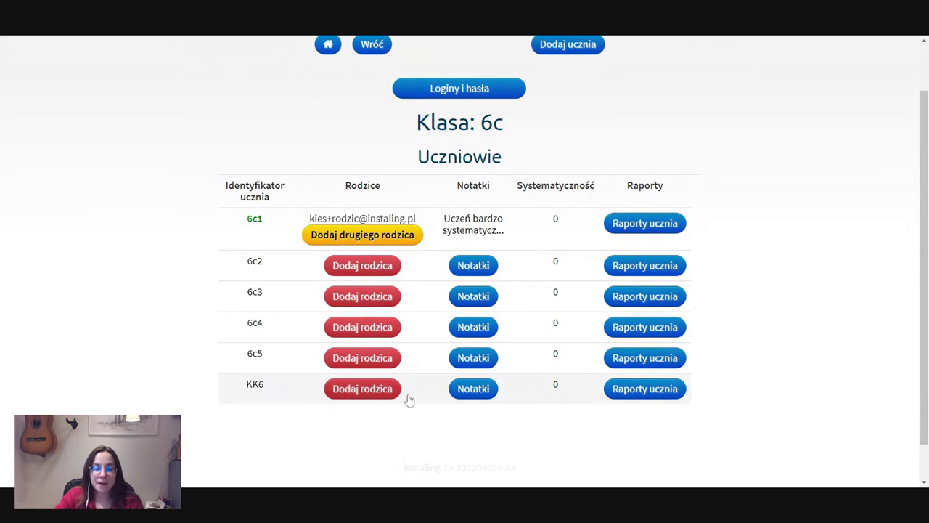
{"action": "scroll", "coordinate": [715, 397], "scroll_direction": "up", "scroll_amount": 1}
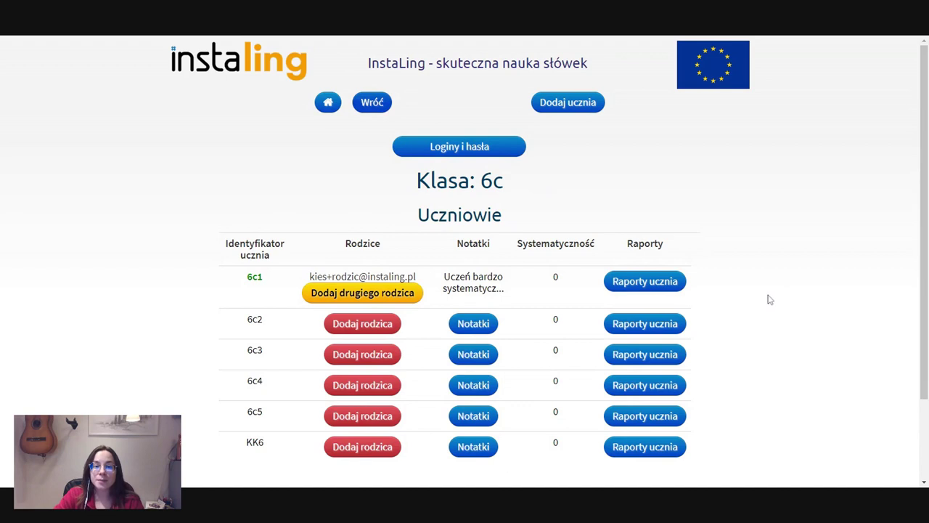
Step: Leave the student list, open the word list of class 6c and look over its words
{"action": "key", "text": "alt+Left"}
{"action": "scroll", "coordinate": [755, 301], "scroll_direction": "down", "scroll_amount": 3}
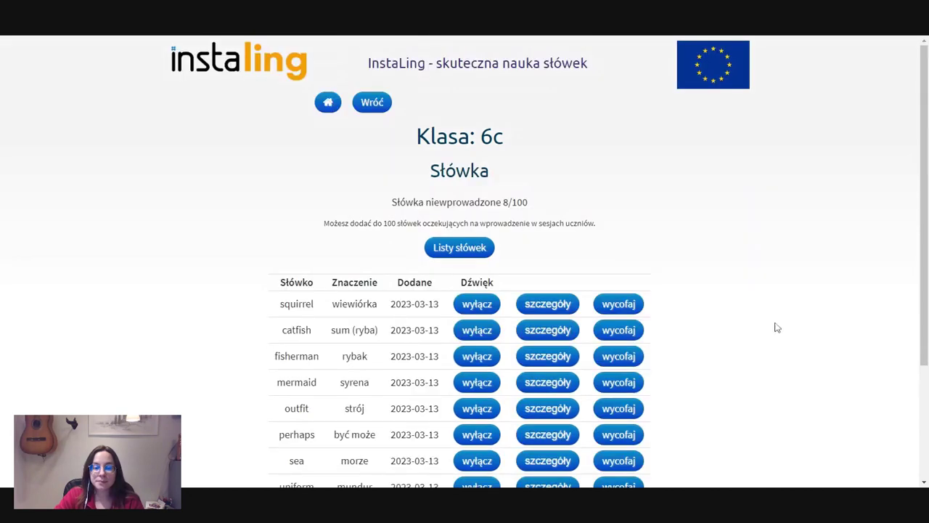
{"action": "scroll", "coordinate": [711, 305], "scroll_direction": "down", "scroll_amount": 1}
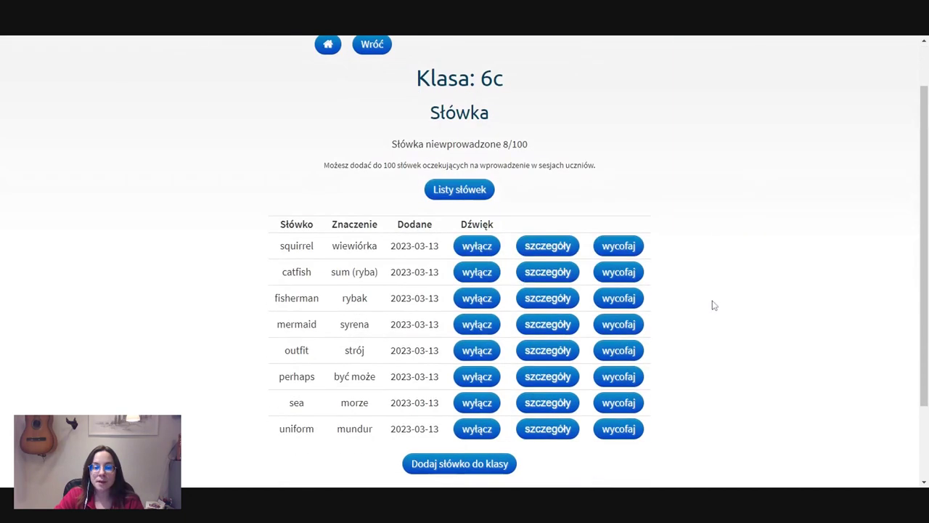
{"action": "scroll", "coordinate": [711, 305], "scroll_direction": "up", "scroll_amount": 1}
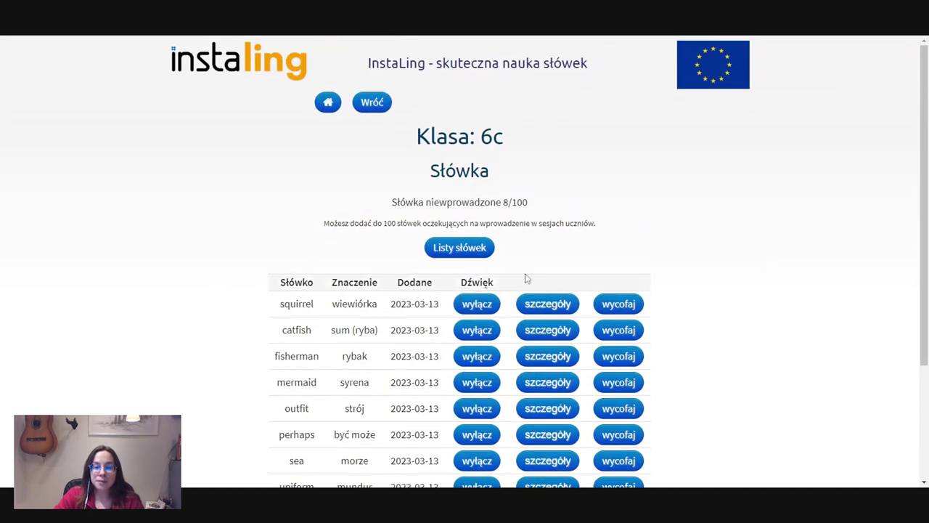
{"action": "scroll", "coordinate": [685, 344], "scroll_direction": "down", "scroll_amount": 1}
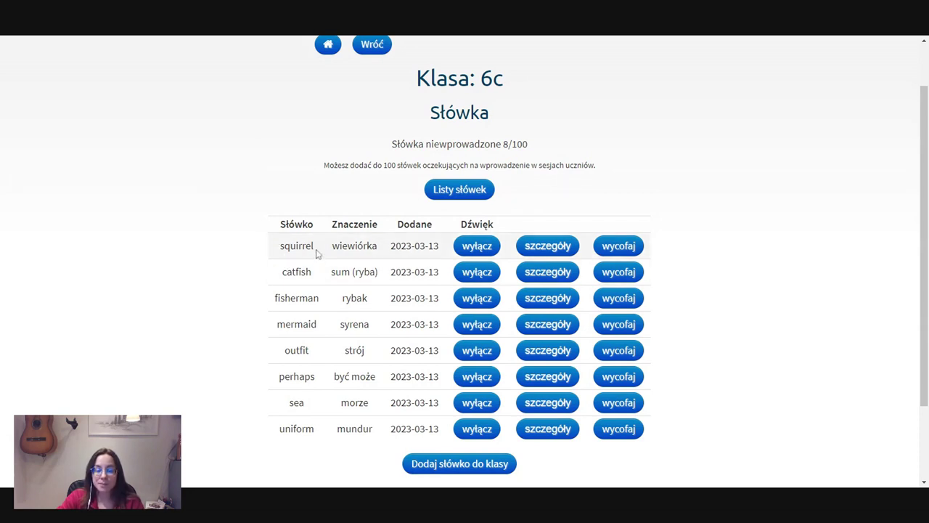
Step: Show the details of the word squirrel, examine its example sentence and answer, and hide them again
{"action": "left_click", "coordinate": [554, 248]}
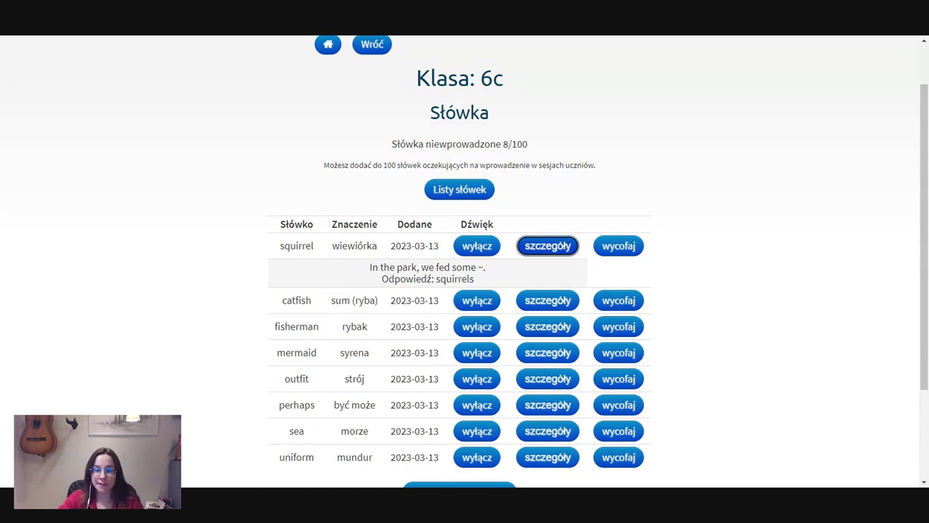
{"action": "double_click", "coordinate": [481, 268]}
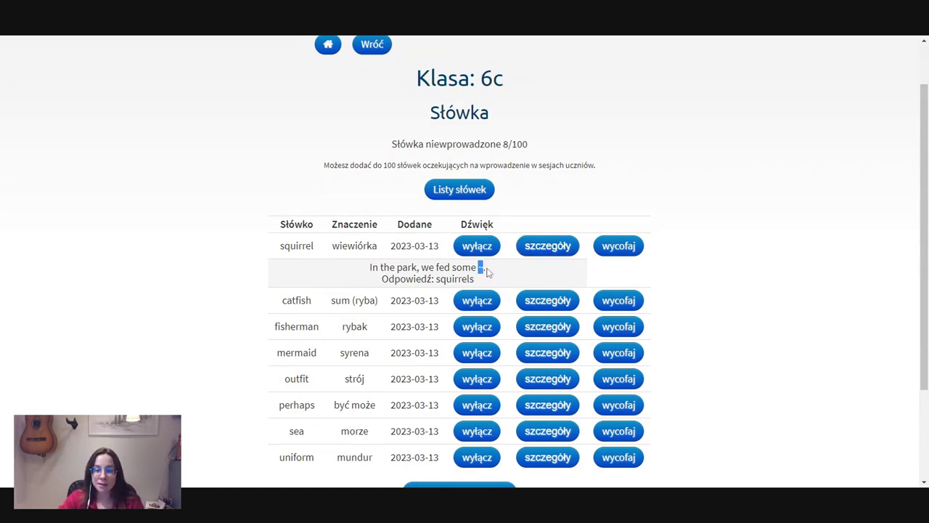
{"action": "left_click", "coordinate": [499, 274]}
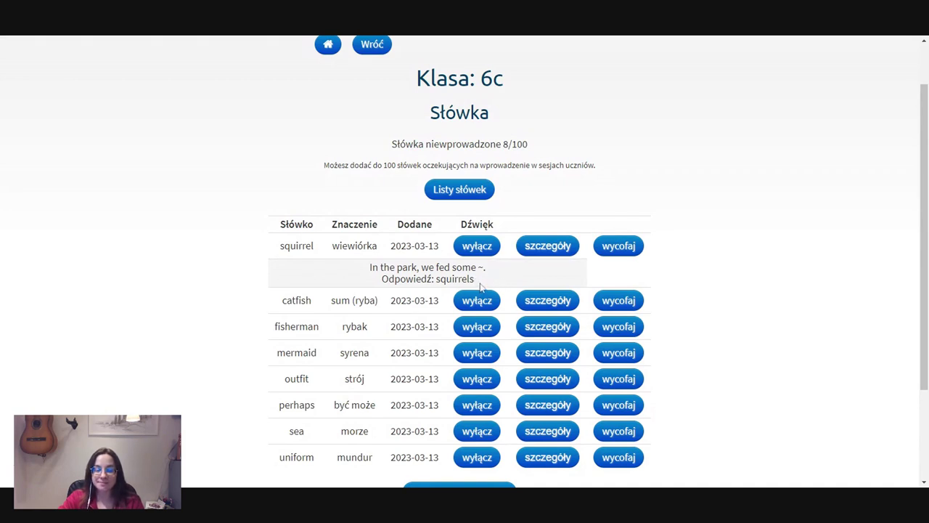
{"action": "left_click", "coordinate": [548, 246]}
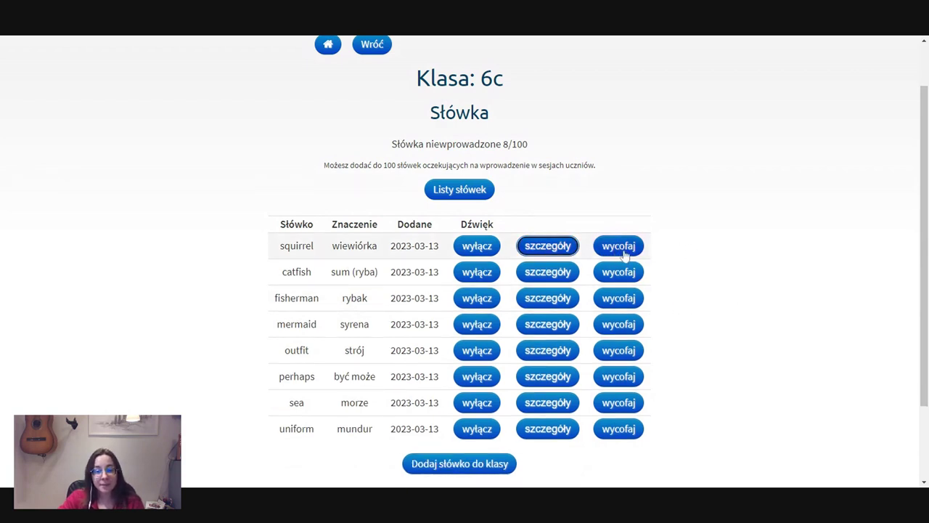
Step: Withdraw the word perhaps from the word list of class 6c
{"action": "left_click", "coordinate": [622, 210]}
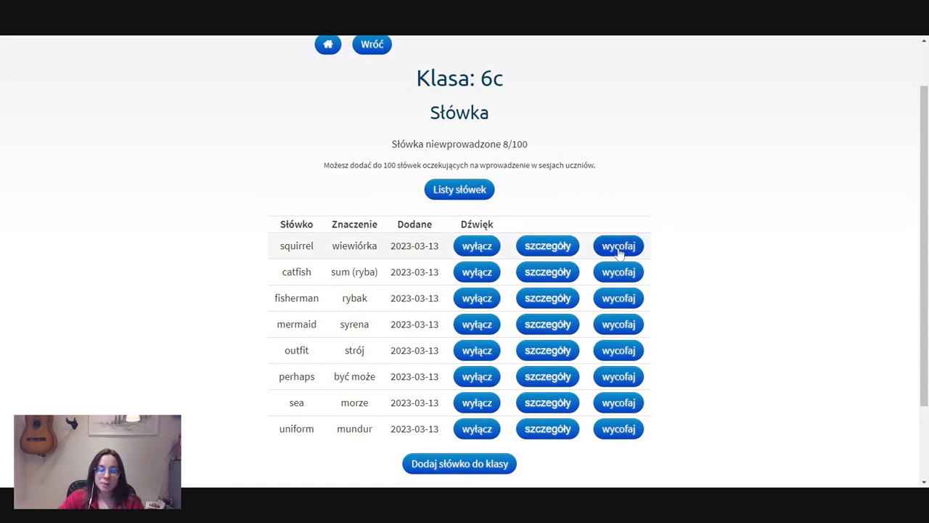
{"action": "left_click", "coordinate": [618, 377]}
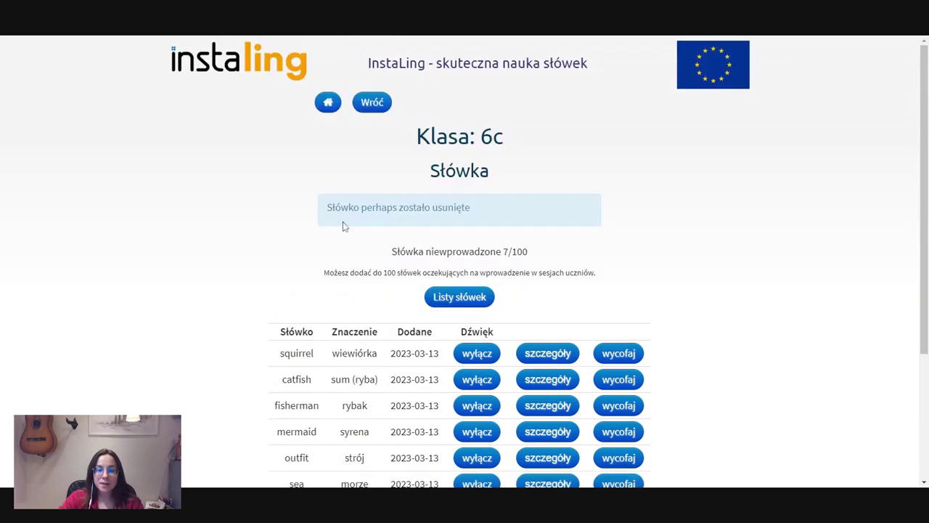
Step: Look over the remaining words of class 6c and open the form for adding a word to the class
{"action": "scroll", "coordinate": [282, 348], "scroll_direction": "down", "scroll_amount": 2}
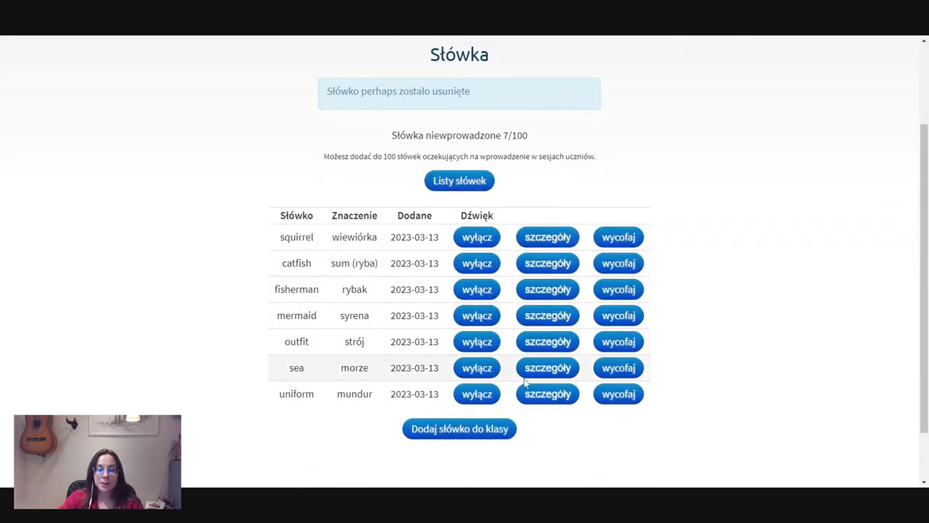
{"action": "scroll", "coordinate": [695, 351], "scroll_direction": "up", "scroll_amount": 1}
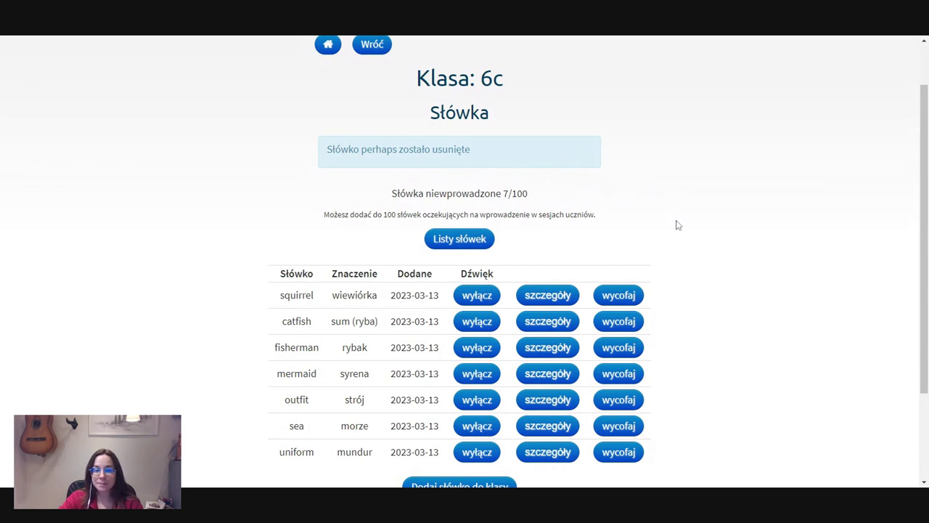
{"action": "scroll", "coordinate": [675, 250], "scroll_direction": "up", "scroll_amount": 1}
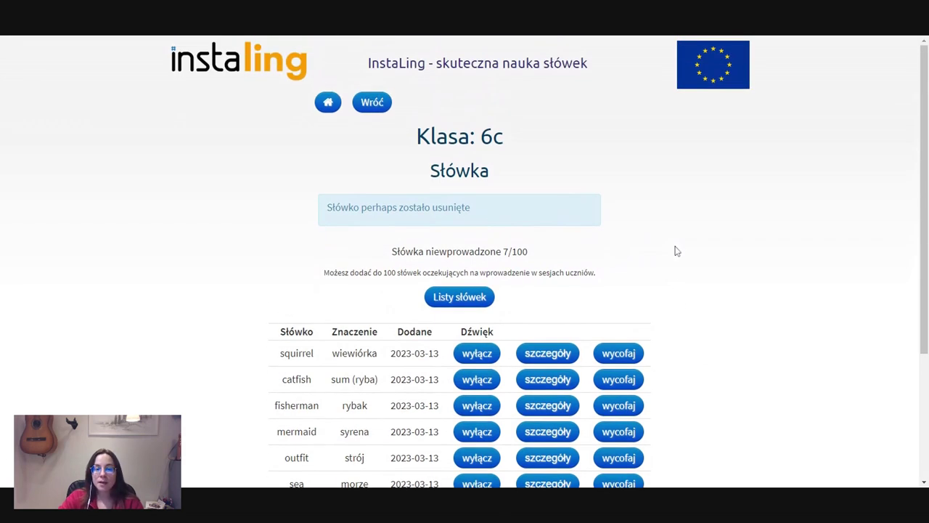
{"action": "scroll", "coordinate": [589, 351], "scroll_direction": "down", "scroll_amount": 2}
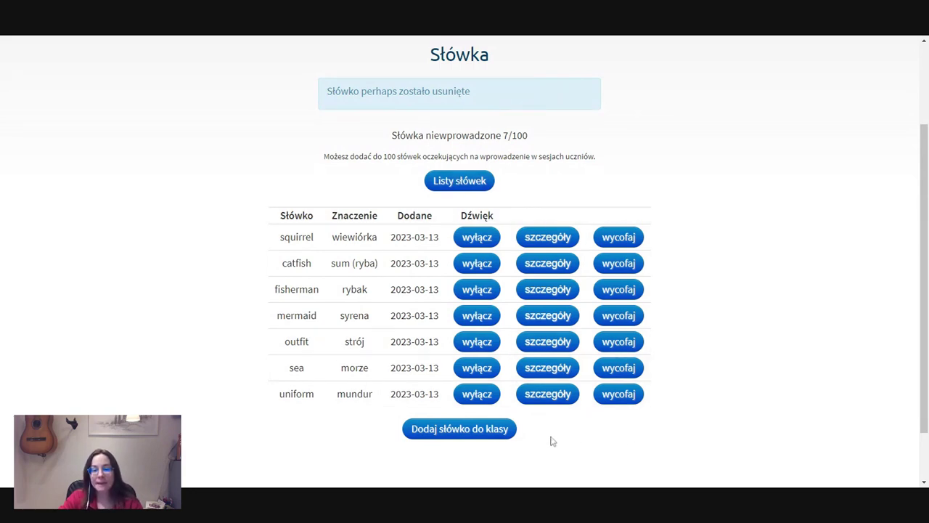
{"action": "scroll", "coordinate": [398, 397], "scroll_direction": "down", "scroll_amount": 2}
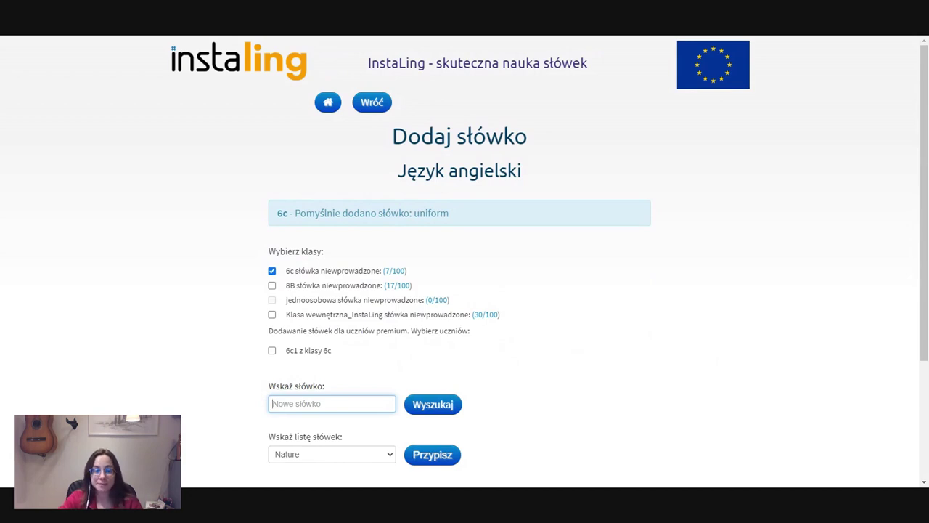
Step: Search for the word cat, check its example sentence and hidden form, and add the entry cat (kot) to class 6c
{"action": "scroll", "coordinate": [166, 388], "scroll_direction": "down", "scroll_amount": 3}
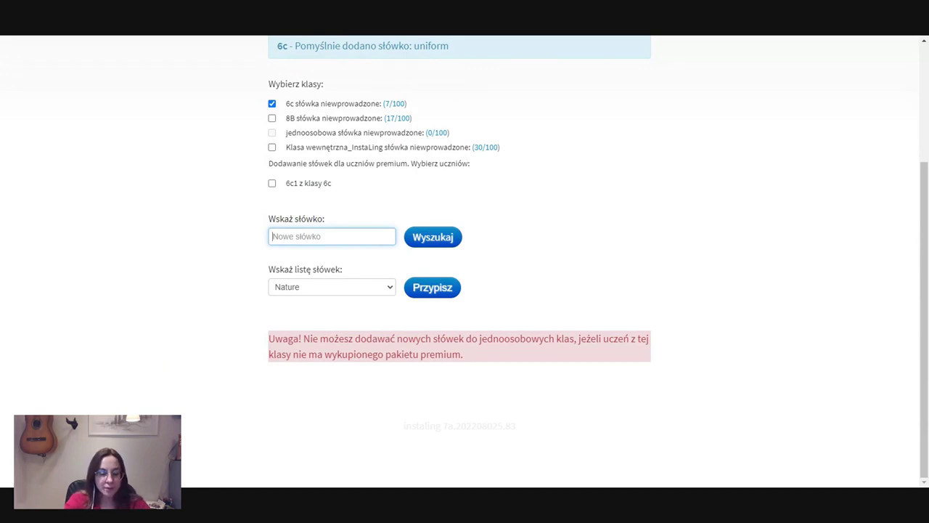
{"action": "type", "text": "cat"}
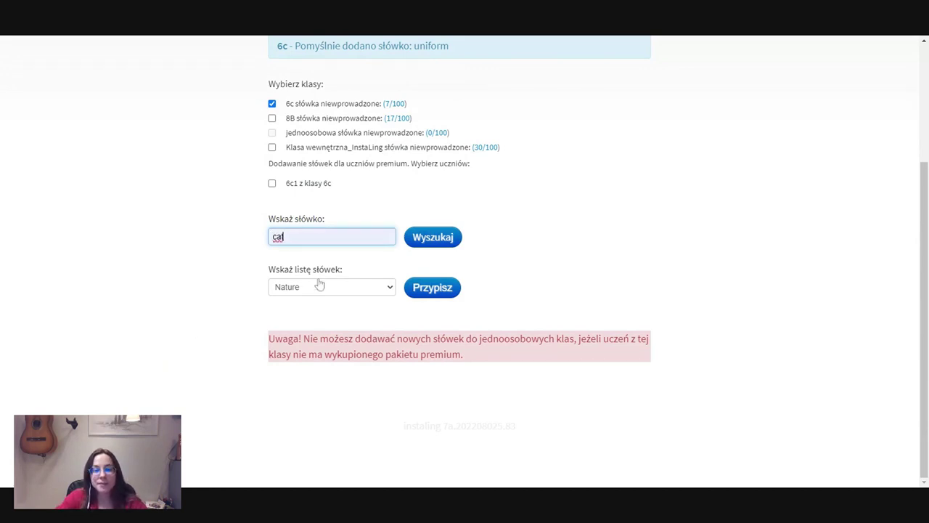
{"action": "left_click", "coordinate": [427, 238]}
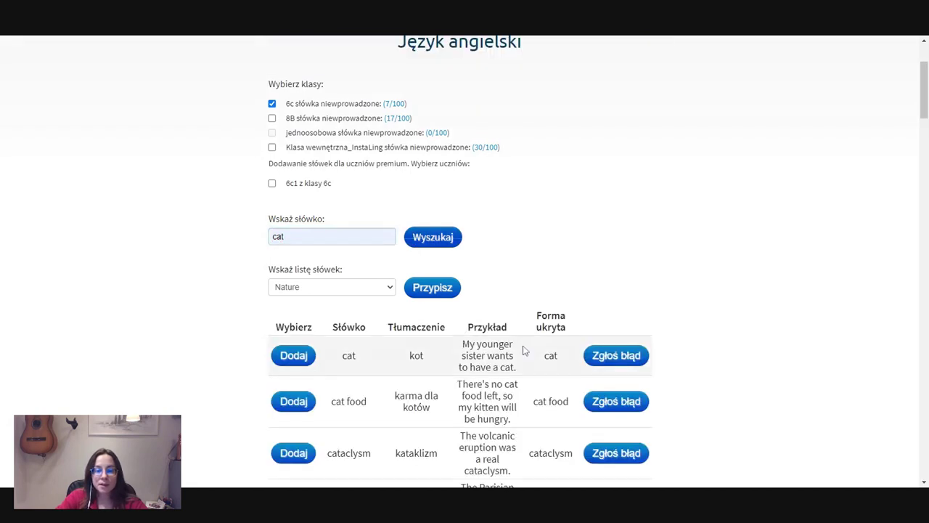
{"action": "scroll", "coordinate": [523, 349], "scroll_direction": "down", "scroll_amount": 2}
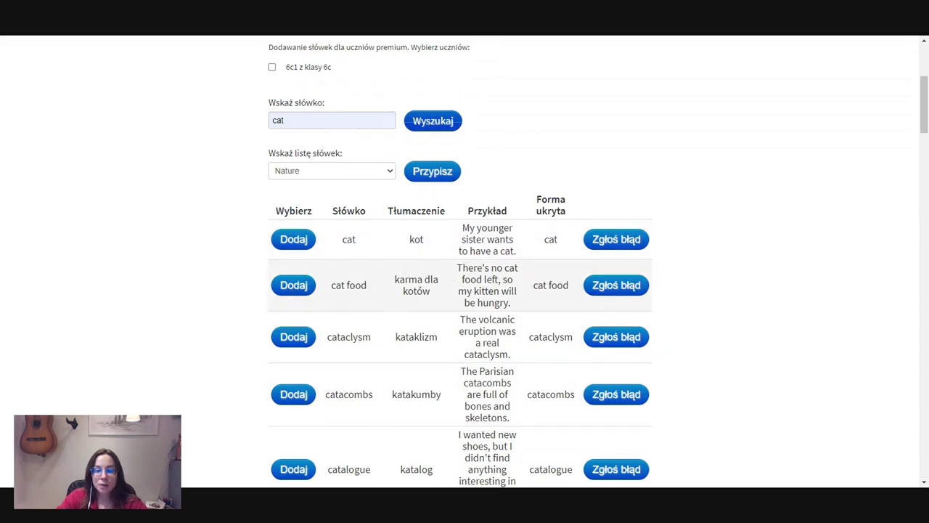
{"action": "left_click_drag", "start_coordinate": [515, 251], "coordinate": [500, 251]}
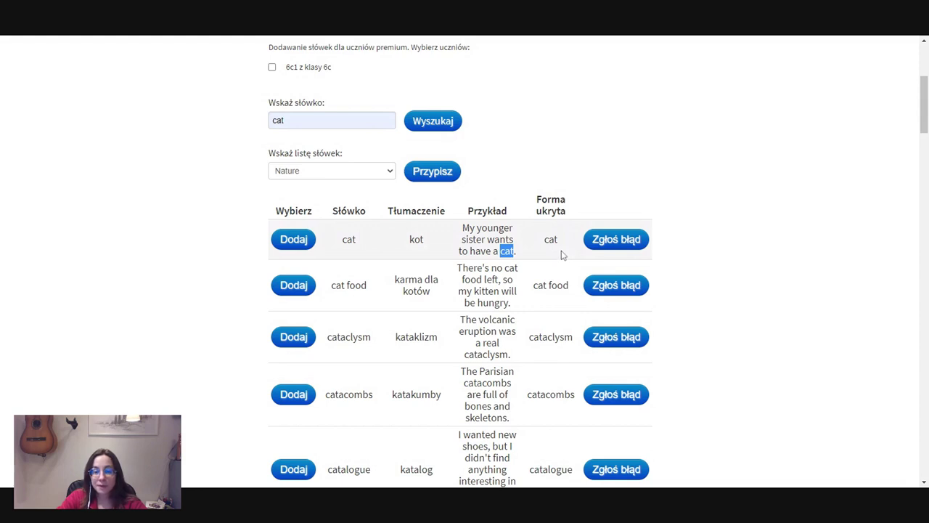
{"action": "left_click", "coordinate": [294, 240]}
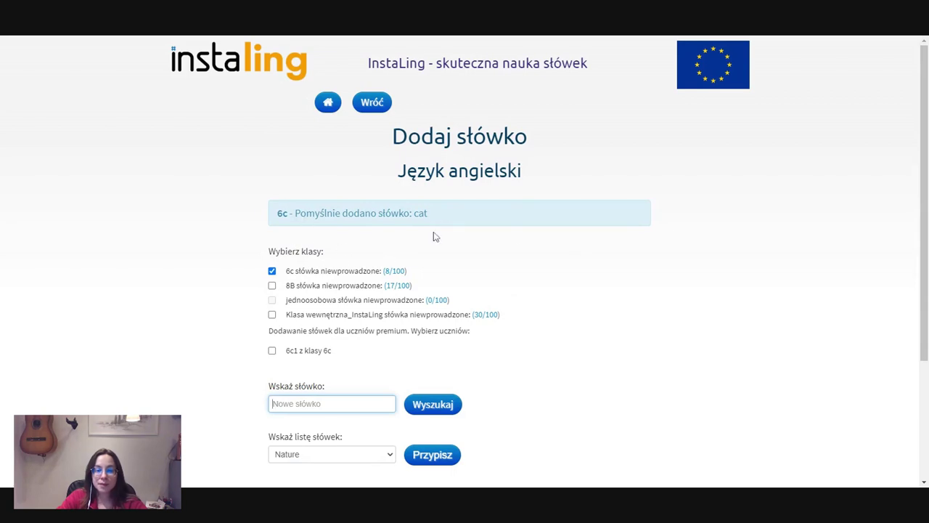
Step: Search for the word yellow and add the entry yellow (żółty) to class 6c
{"action": "scroll", "coordinate": [433, 236], "scroll_direction": "down", "scroll_amount": 2}
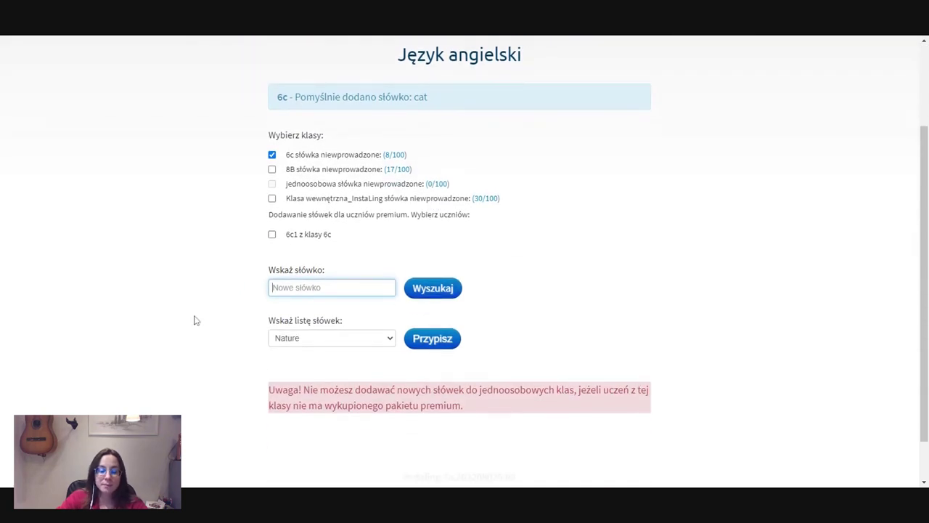
{"action": "type", "text": "yellow"}
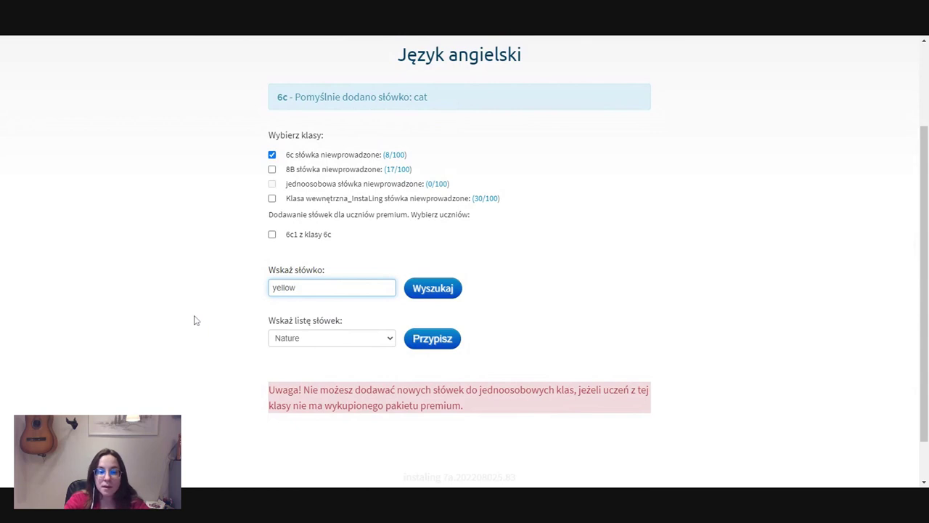
{"action": "key", "text": "Return"}
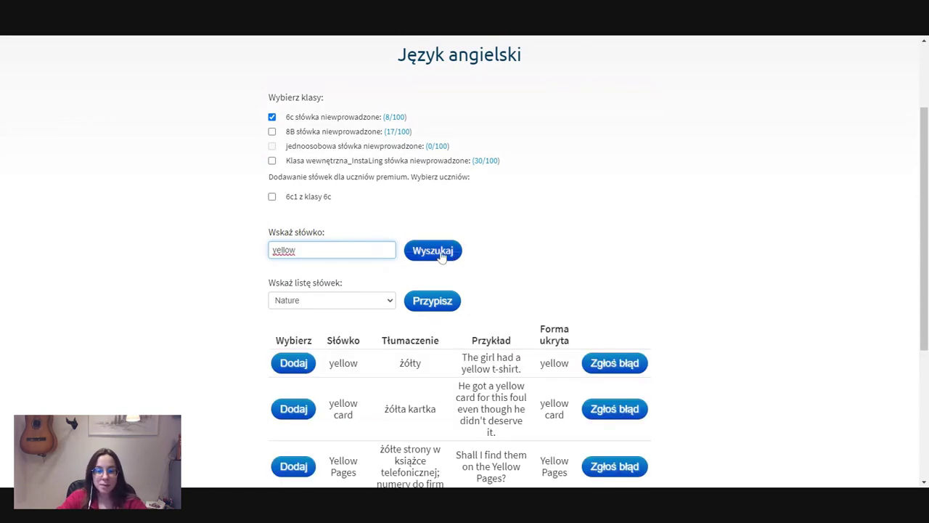
{"action": "scroll", "coordinate": [295, 325], "scroll_direction": "down", "scroll_amount": 1}
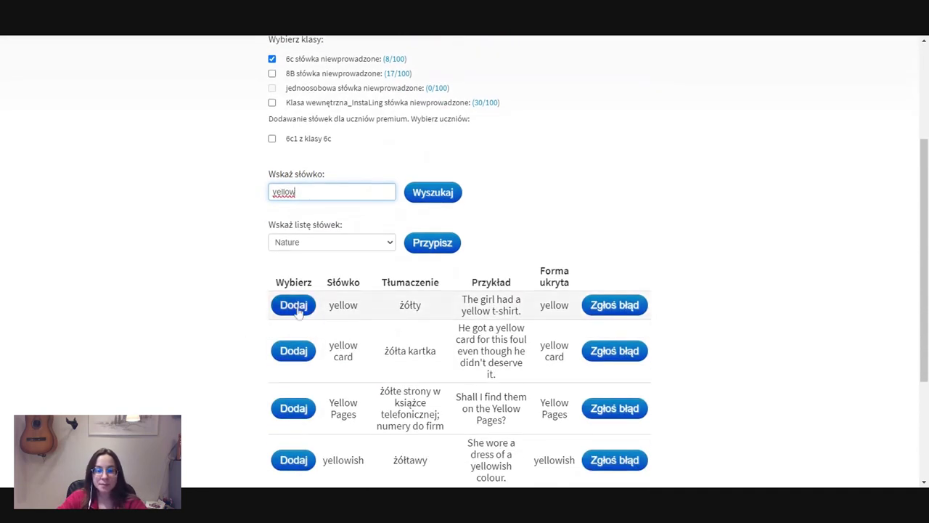
{"action": "left_click", "coordinate": [297, 310]}
{"action": "scroll", "coordinate": [297, 311], "scroll_direction": "down", "scroll_amount": 2}
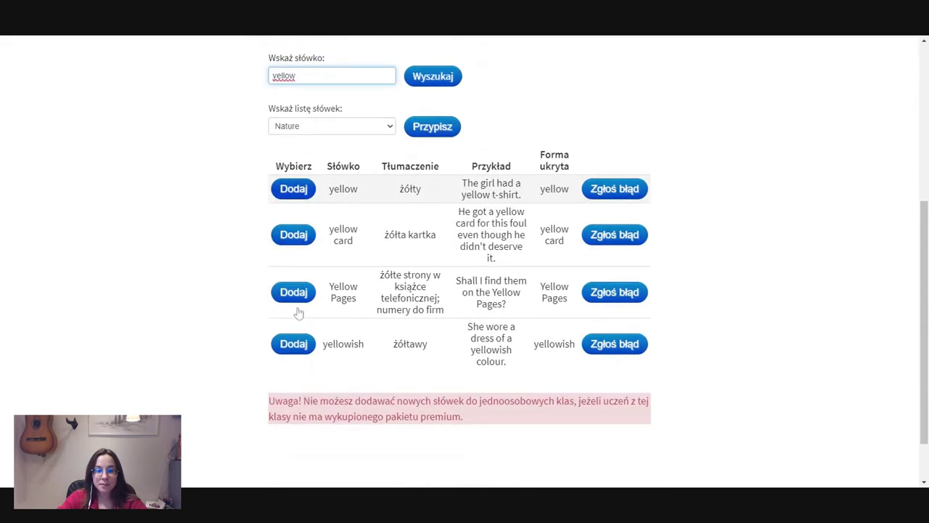
{"action": "left_click", "coordinate": [296, 189]}
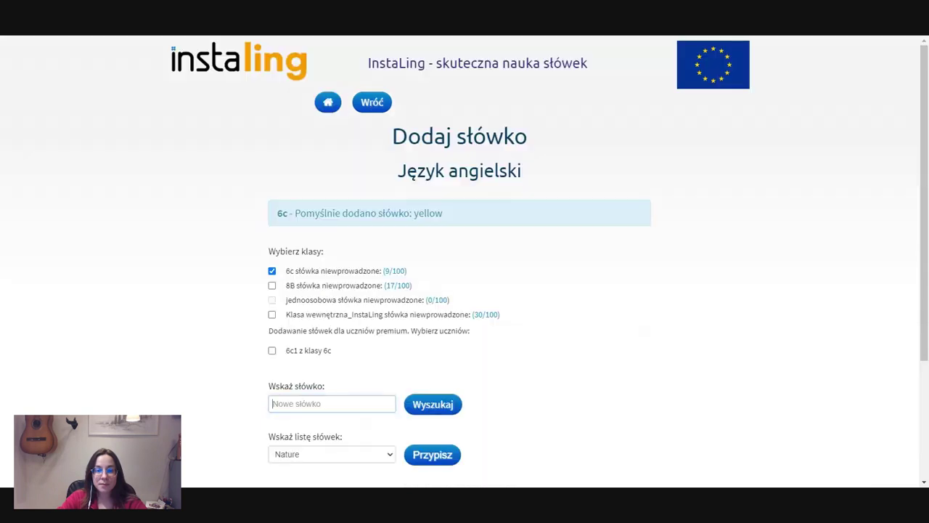
Step: Select 8B, Klasa wewnętrzna_InstaLing and premium student 6c1 as additional recipients of new words, and deselect them again
{"action": "scroll", "coordinate": [477, 363], "scroll_direction": "down", "scroll_amount": 1}
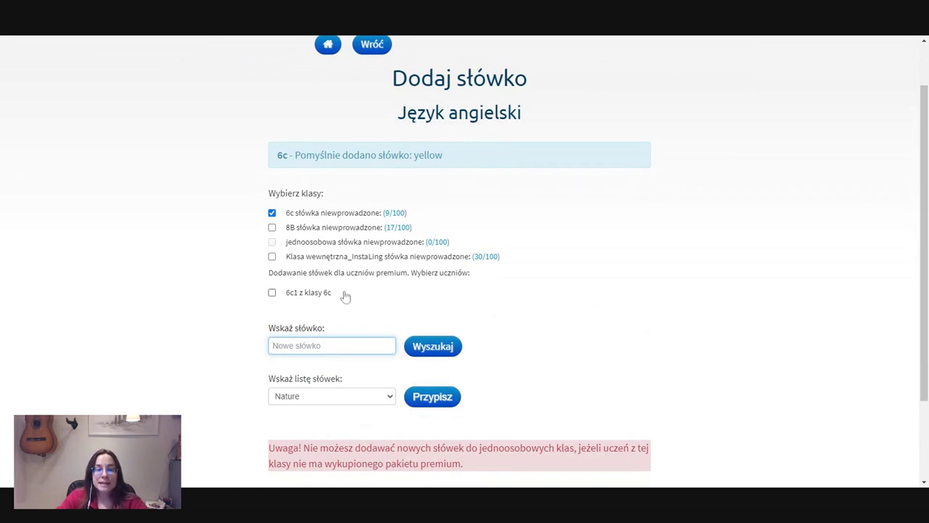
{"action": "left_click", "coordinate": [272, 227]}
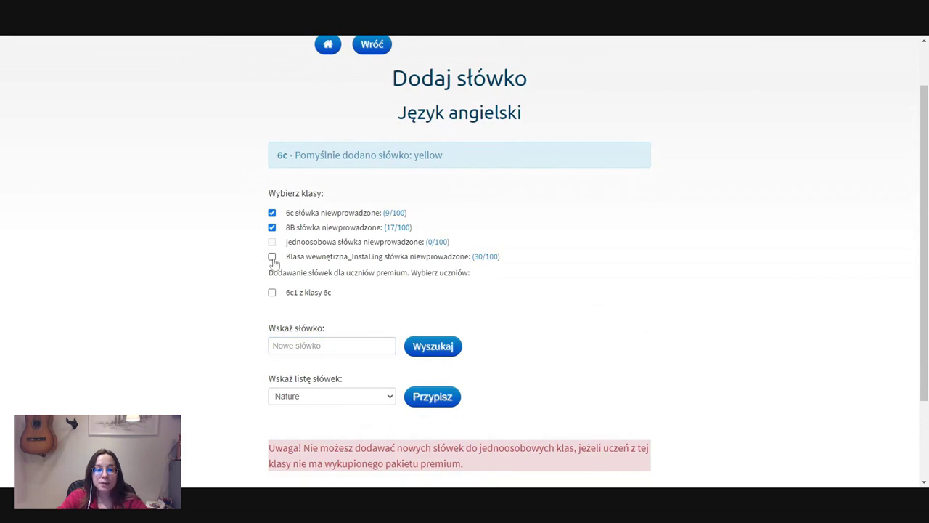
{"action": "left_click", "coordinate": [271, 256]}
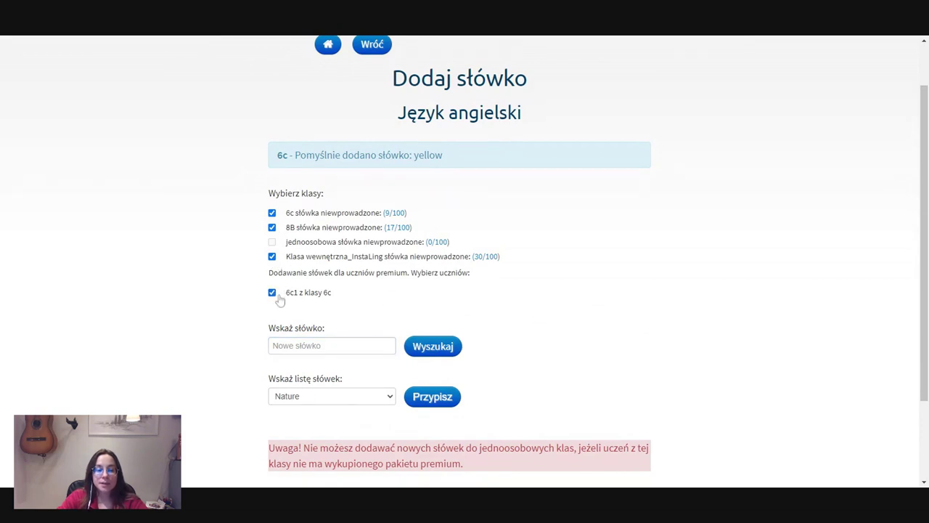
{"action": "left_click", "coordinate": [272, 256]}
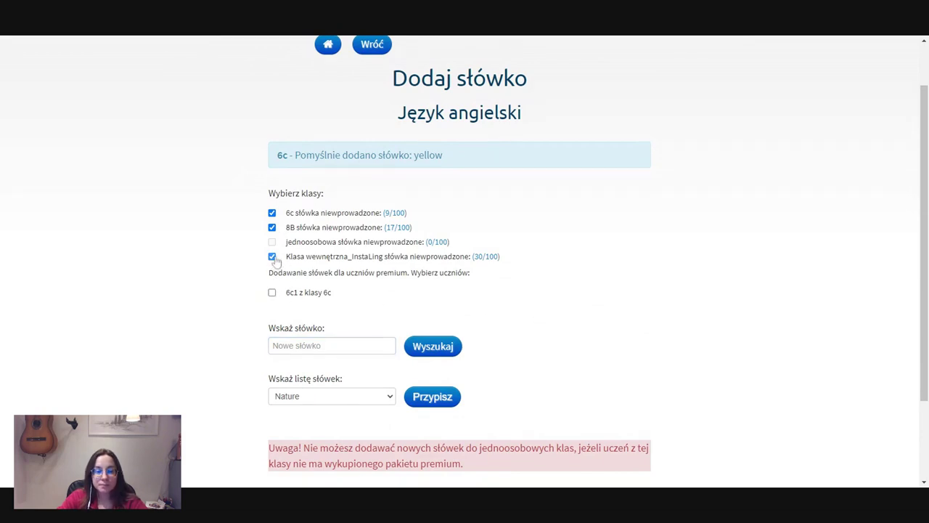
{"action": "left_click", "coordinate": [272, 227]}
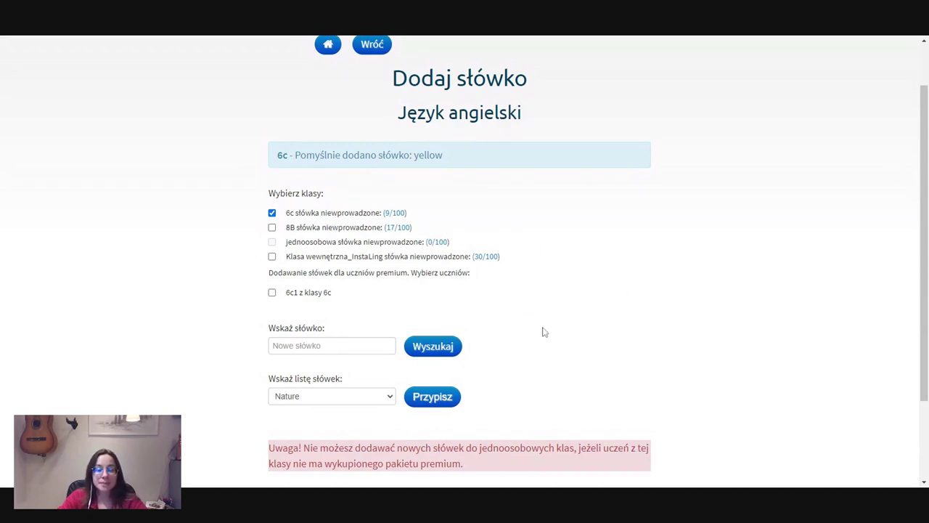
Step: Return to the word list of class 6c and check its entries down to the newly added words
{"action": "scroll", "coordinate": [564, 318], "scroll_direction": "up", "scroll_amount": 1}
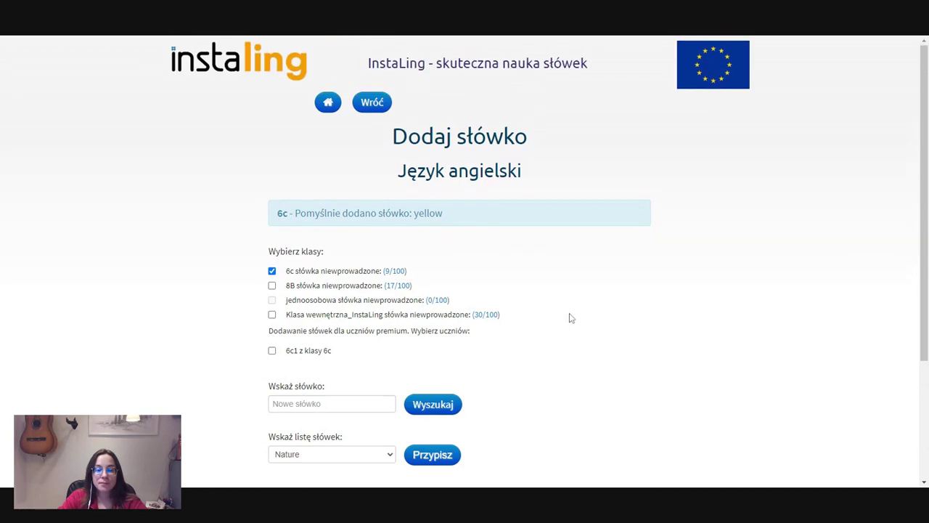
{"action": "left_click", "coordinate": [373, 102]}
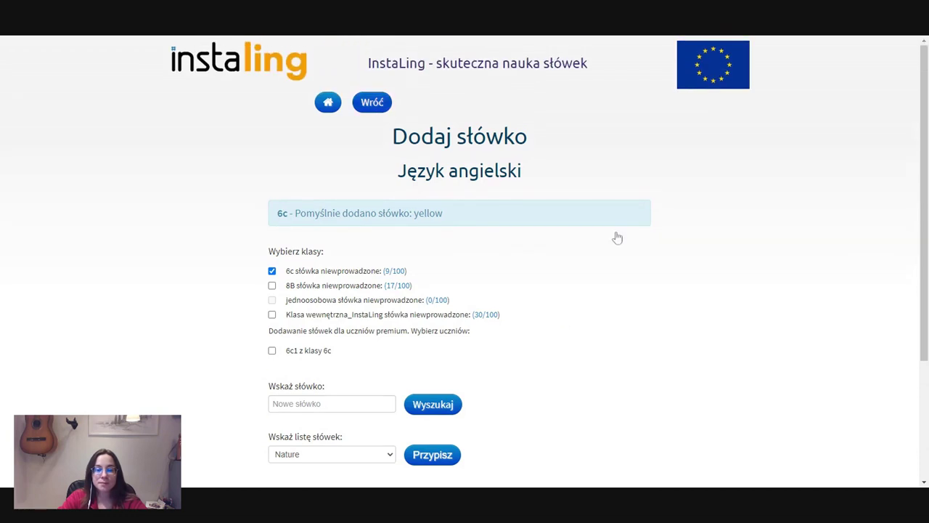
{"action": "scroll", "coordinate": [622, 305], "scroll_direction": "down", "scroll_amount": 1}
{"action": "scroll", "coordinate": [628, 303], "scroll_direction": "down", "scroll_amount": 1}
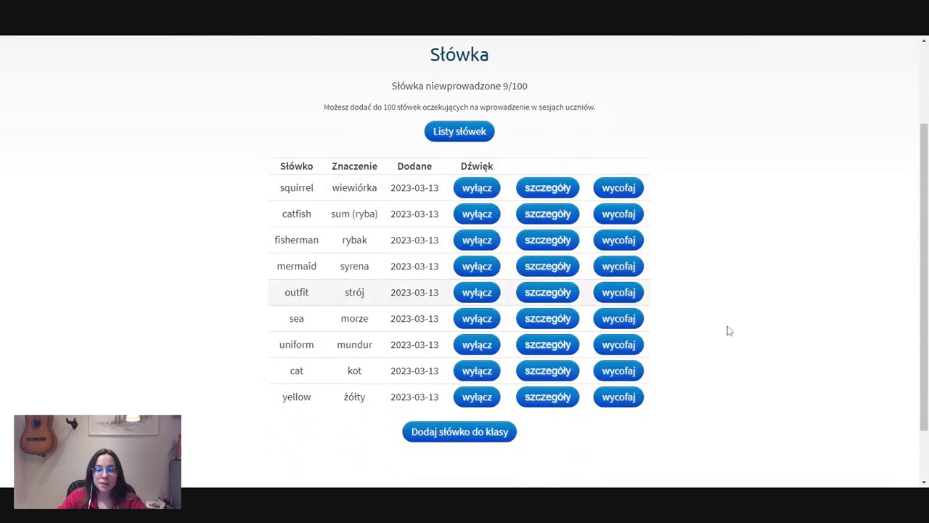
Step: Open the ready-made word lists for class 6c and look over the units of the Brainy klasa 6 (Macmillan) textbook
{"action": "scroll", "coordinate": [711, 319], "scroll_direction": "up", "scroll_amount": 3}
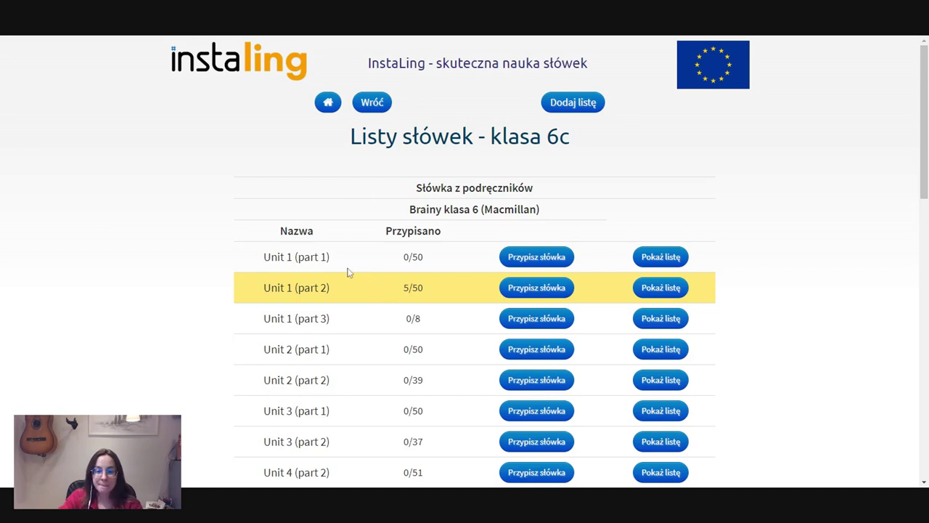
{"action": "scroll", "coordinate": [347, 272], "scroll_direction": "down", "scroll_amount": 6}
{"action": "scroll", "coordinate": [427, 283], "scroll_direction": "up", "scroll_amount": 4}
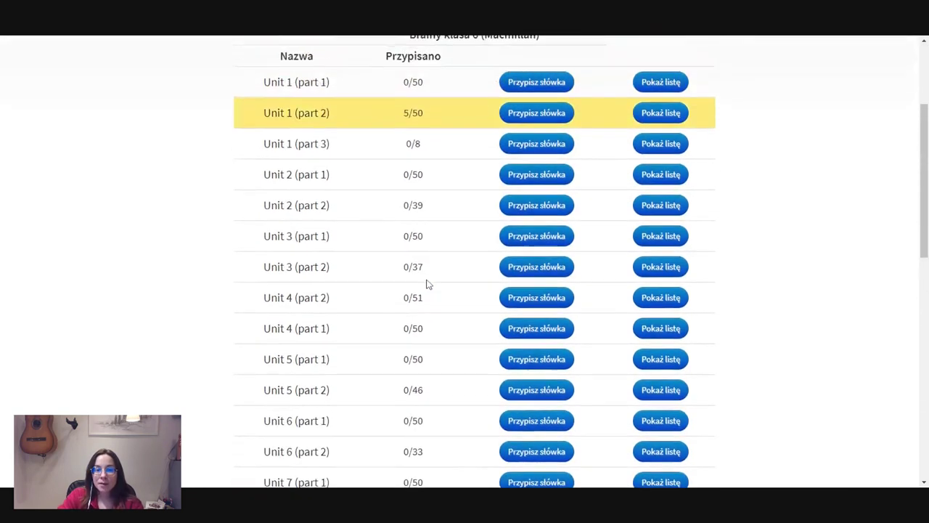
{"action": "scroll", "coordinate": [427, 283], "scroll_direction": "up", "scroll_amount": 3}
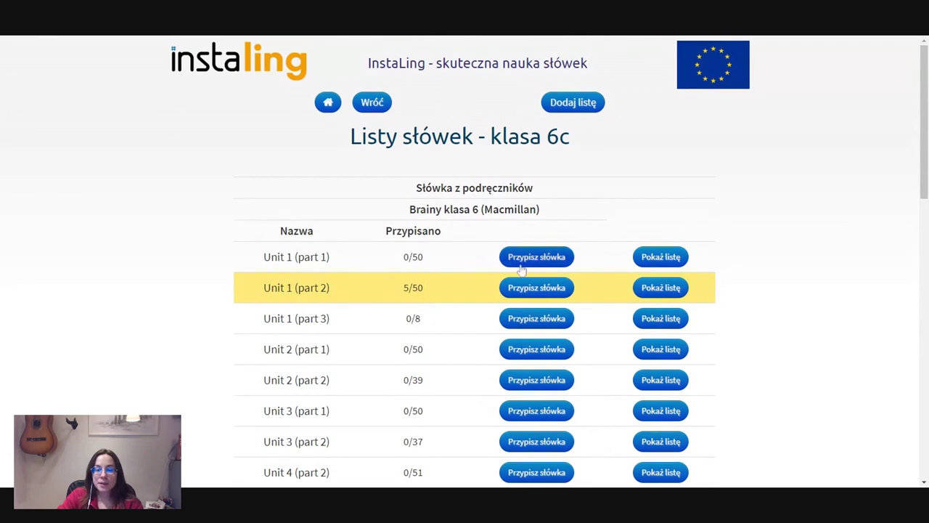
Step: Show the Unit 1 (part 1) list, examine the details of the word cashier and look through the other words
{"action": "left_click", "coordinate": [663, 263]}
{"action": "scroll", "coordinate": [489, 328], "scroll_direction": "down", "scroll_amount": 3}
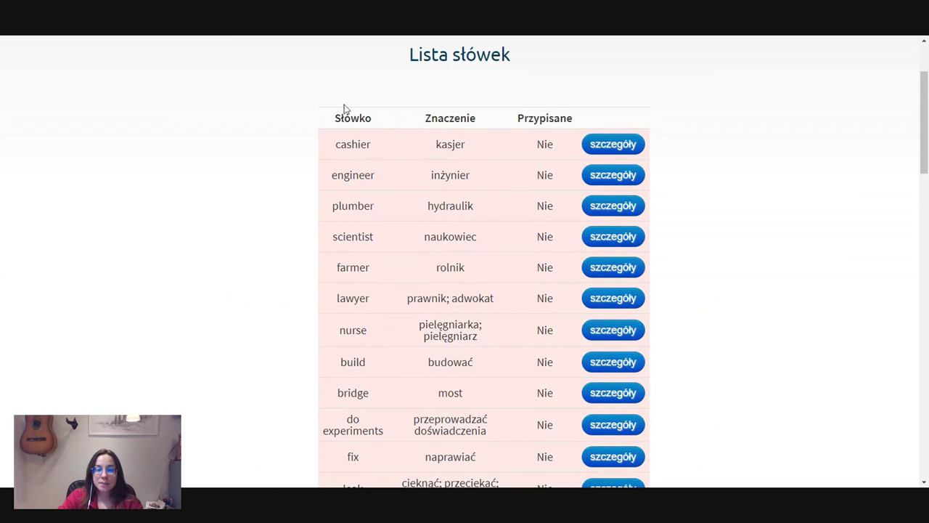
{"action": "left_click", "coordinate": [614, 149]}
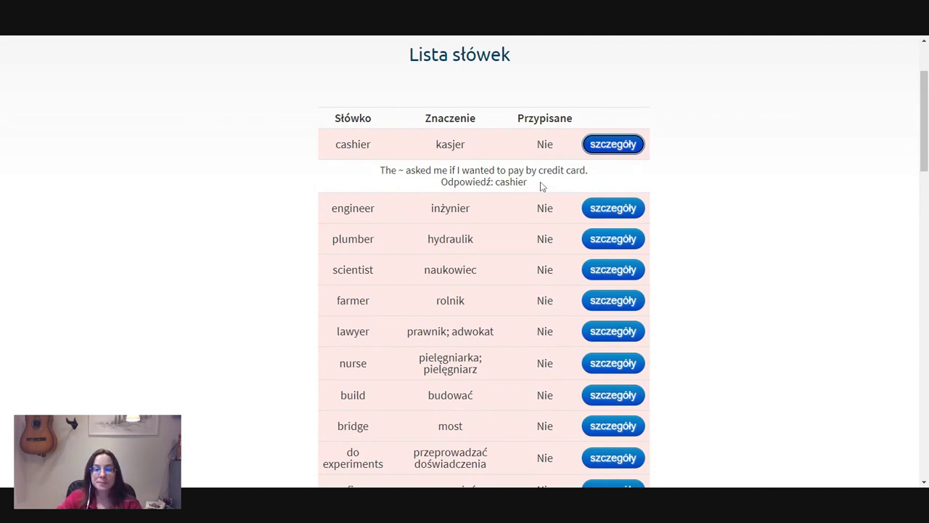
{"action": "scroll", "coordinate": [383, 187], "scroll_direction": "down", "scroll_amount": 5}
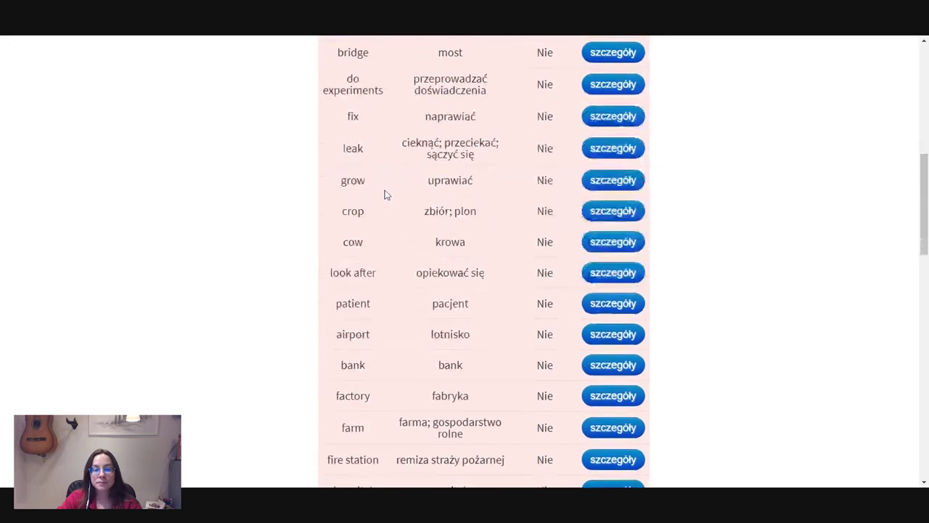
{"action": "scroll", "coordinate": [385, 194], "scroll_direction": "down", "scroll_amount": 1}
{"action": "scroll", "coordinate": [506, 237], "scroll_direction": "up", "scroll_amount": 6}
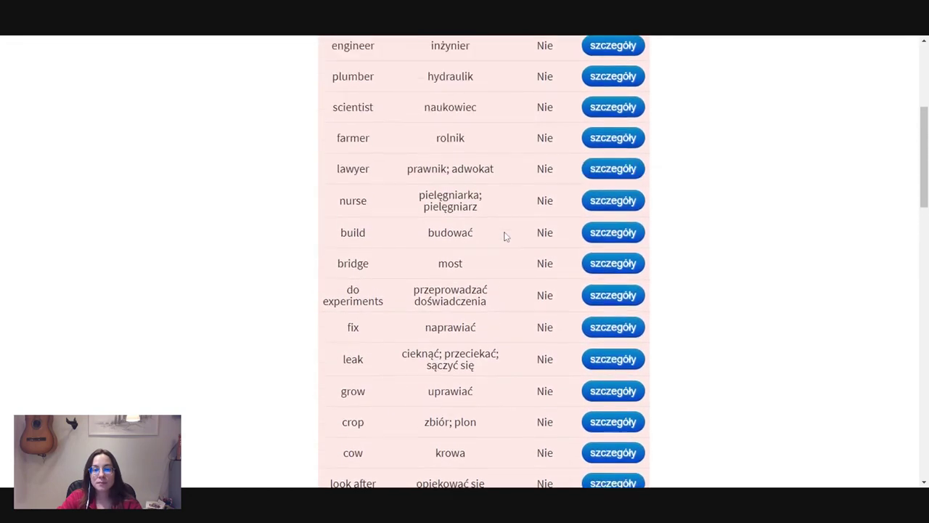
{"action": "scroll", "coordinate": [691, 316], "scroll_direction": "up", "scroll_amount": 1}
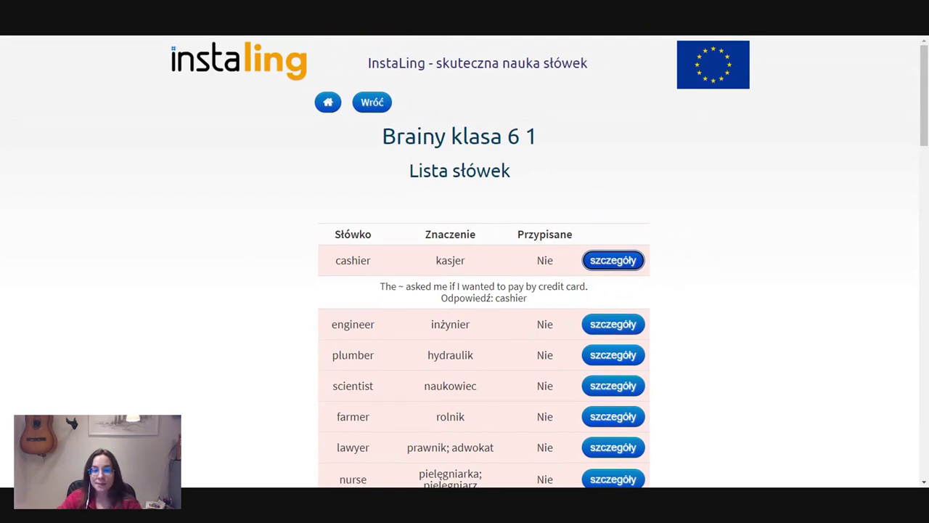
Step: Go back to the word lists of class 6c and open word assignment for Unit 1 (part 1)
{"action": "left_click", "coordinate": [372, 102]}
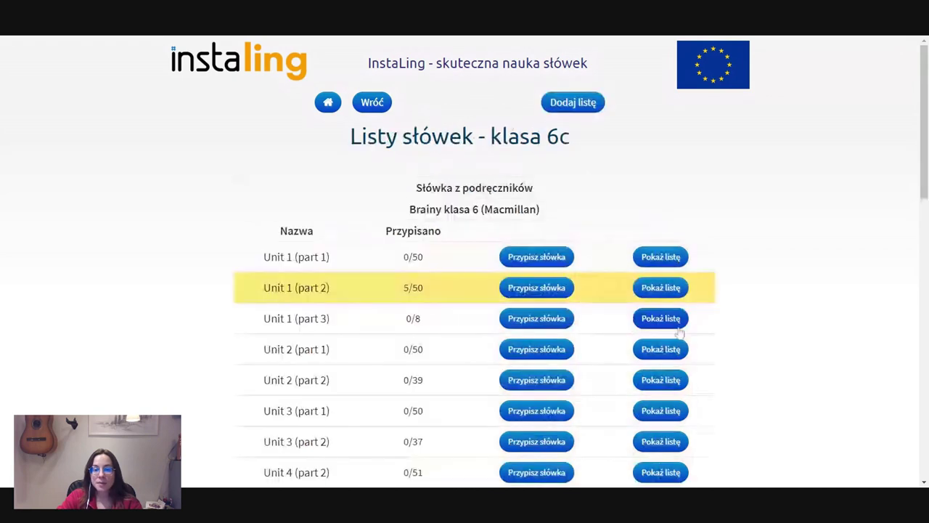
{"action": "left_click", "coordinate": [525, 263]}
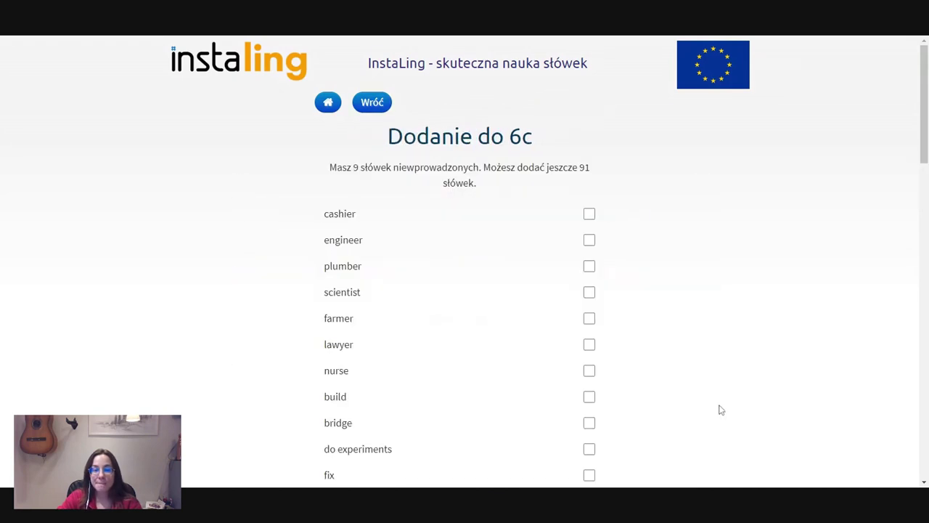
{"action": "scroll", "coordinate": [721, 410], "scroll_direction": "down", "scroll_amount": 3}
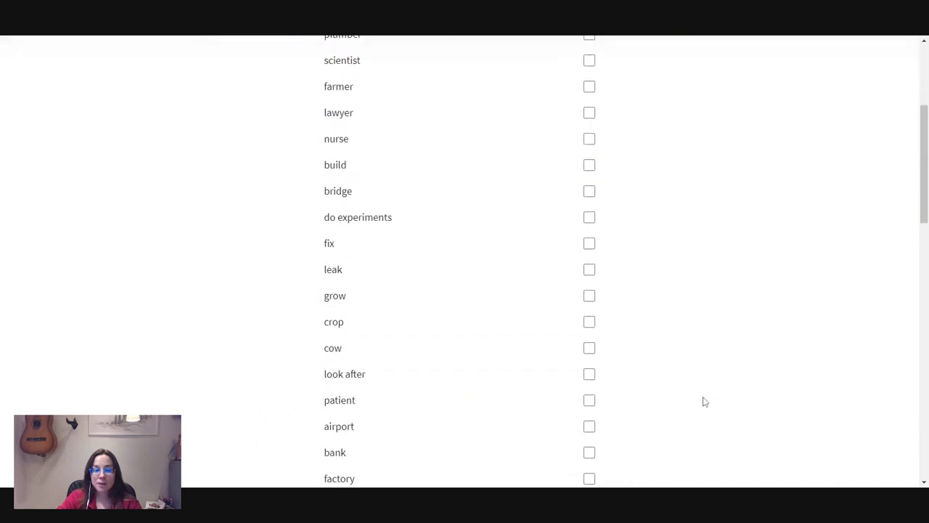
{"action": "scroll", "coordinate": [703, 402], "scroll_direction": "down", "scroll_amount": 2}
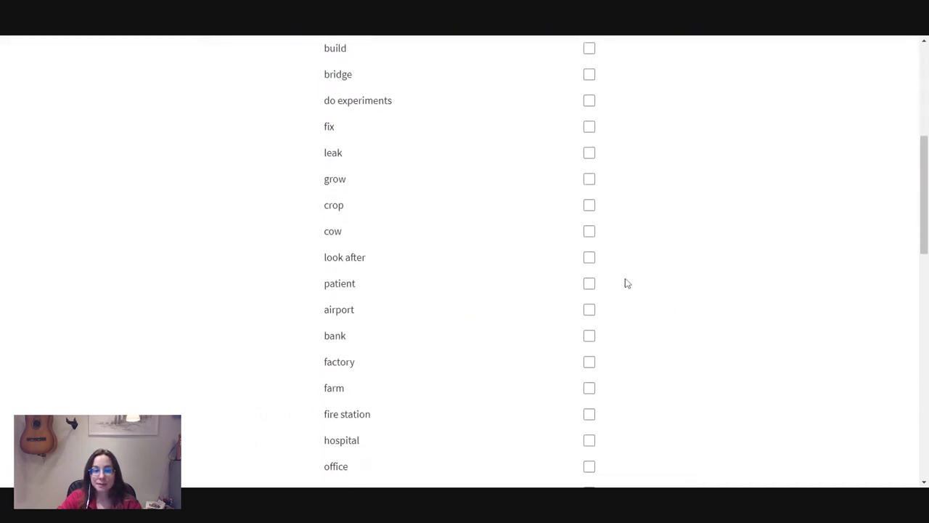
Step: Select the words cow, airport, bank, factory, farm, hospital and office for assignment to class 6c
{"action": "left_click", "coordinate": [589, 231]}
{"action": "scroll", "coordinate": [647, 299], "scroll_direction": "down", "scroll_amount": 1}
{"action": "left_click", "coordinate": [588, 279]}
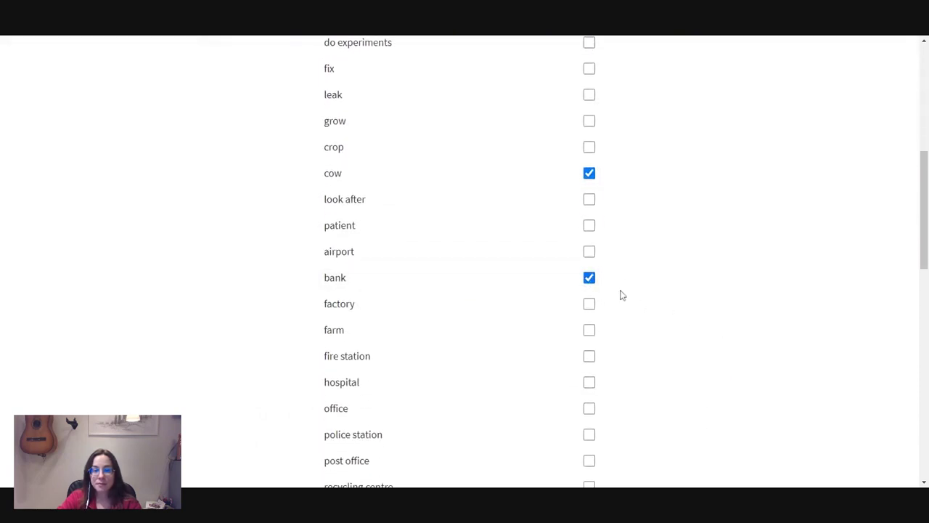
{"action": "left_click", "coordinate": [589, 252]}
{"action": "scroll", "coordinate": [624, 288], "scroll_direction": "down", "scroll_amount": 1}
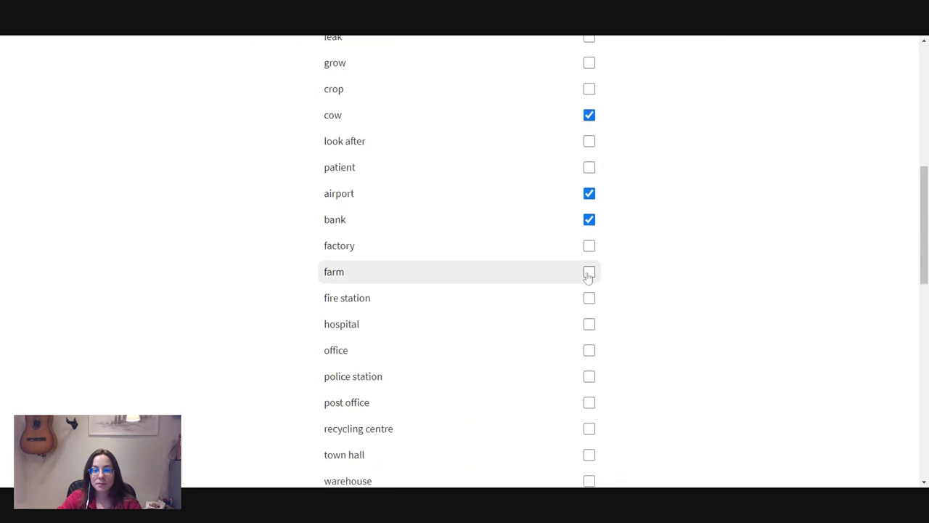
{"action": "left_click", "coordinate": [588, 273]}
{"action": "scroll", "coordinate": [669, 327], "scroll_direction": "down", "scroll_amount": 1}
{"action": "left_click", "coordinate": [588, 188]}
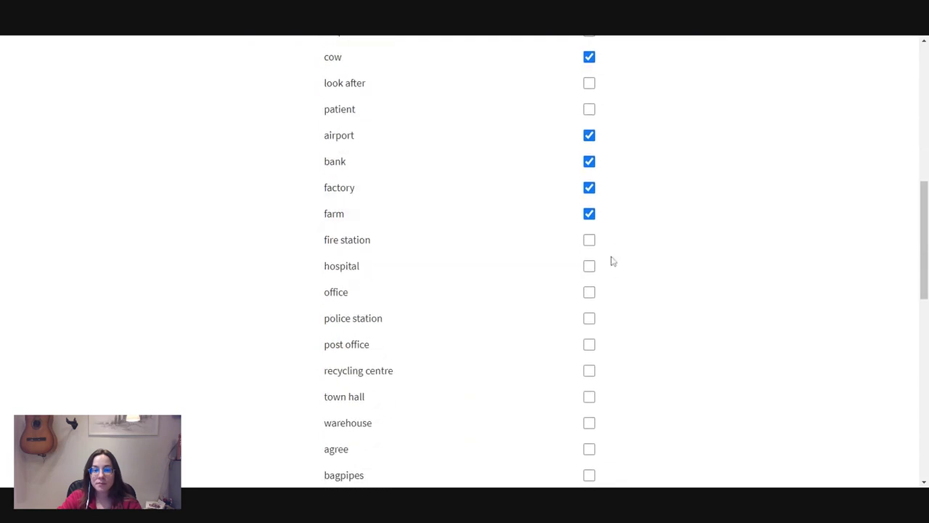
{"action": "left_click", "coordinate": [588, 292]}
{"action": "left_click", "coordinate": [591, 267]}
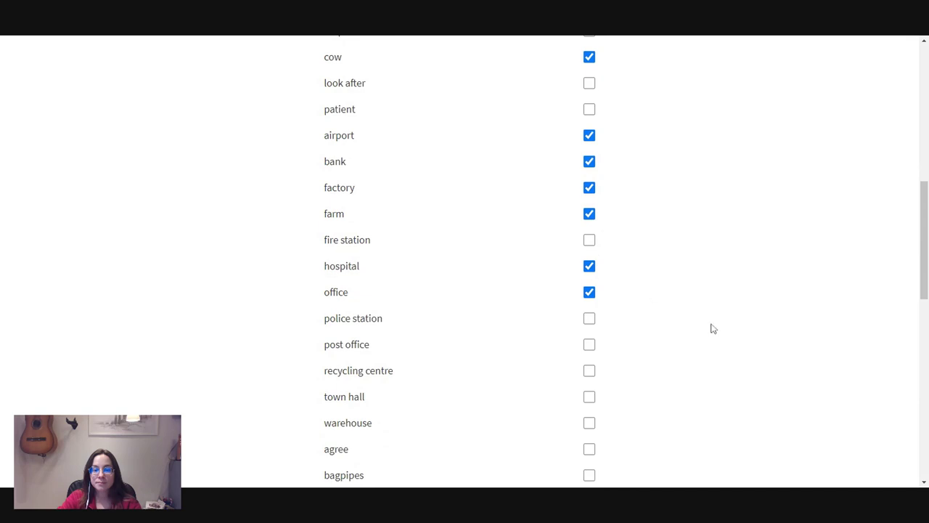
Step: Add cook, money and milk to the selection and submit the chosen words for adding to class 6c
{"action": "scroll", "coordinate": [710, 327], "scroll_direction": "down", "scroll_amount": 3}
{"action": "scroll", "coordinate": [609, 344], "scroll_direction": "down", "scroll_amount": 1}
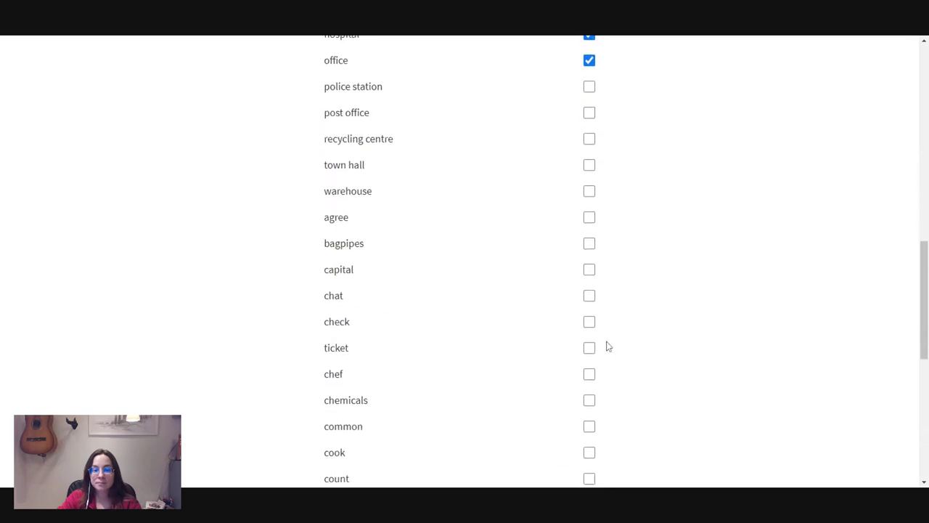
{"action": "scroll", "coordinate": [589, 305], "scroll_direction": "down", "scroll_amount": 1}
{"action": "scroll", "coordinate": [587, 276], "scroll_direction": "down", "scroll_amount": 2}
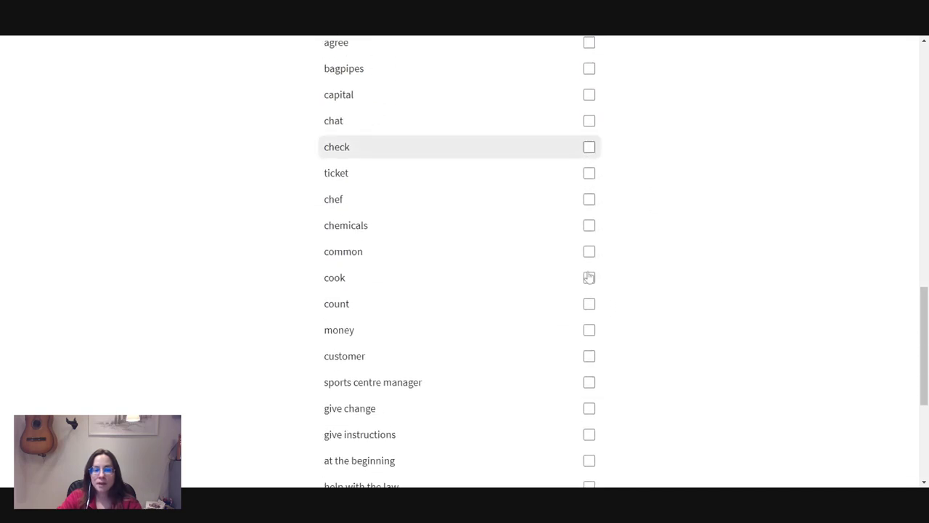
{"action": "left_click", "coordinate": [589, 279]}
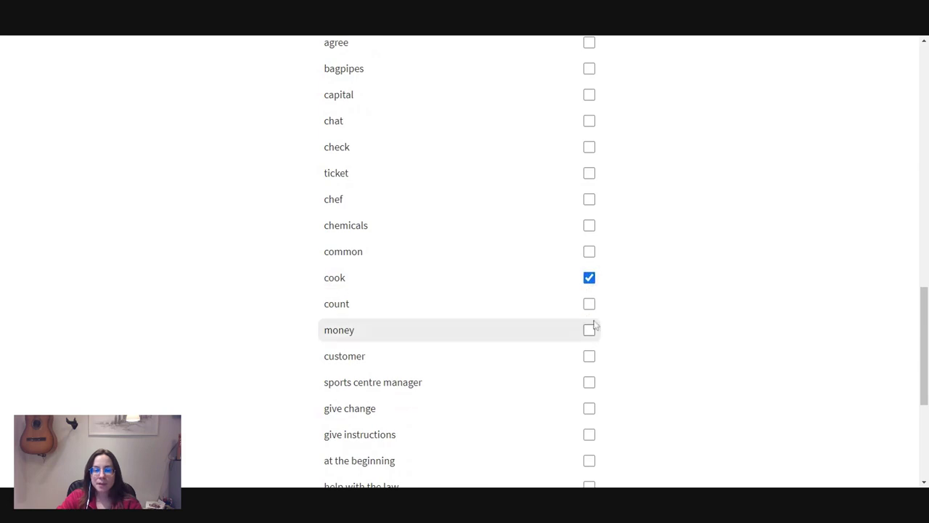
{"action": "left_click", "coordinate": [590, 329]}
{"action": "scroll", "coordinate": [651, 346], "scroll_direction": "down", "scroll_amount": 4}
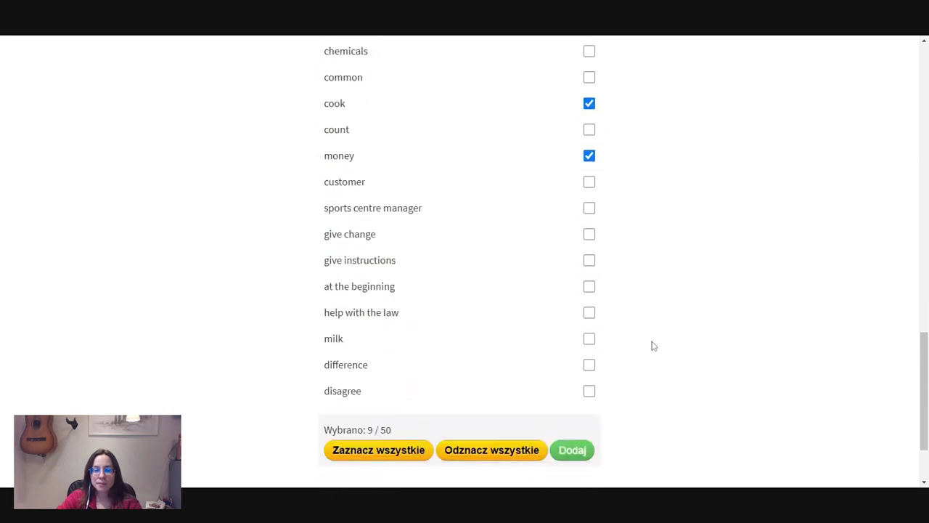
{"action": "left_click", "coordinate": [590, 283]}
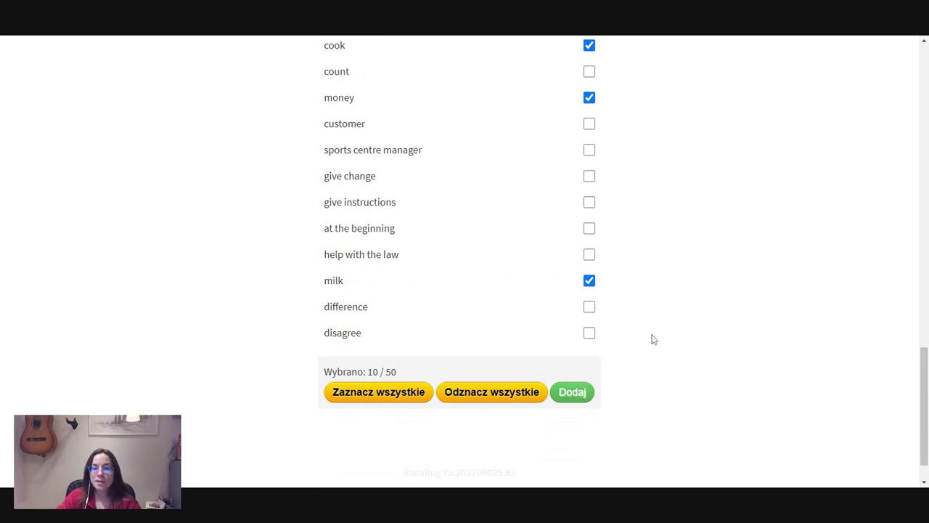
{"action": "left_click", "coordinate": [572, 392]}
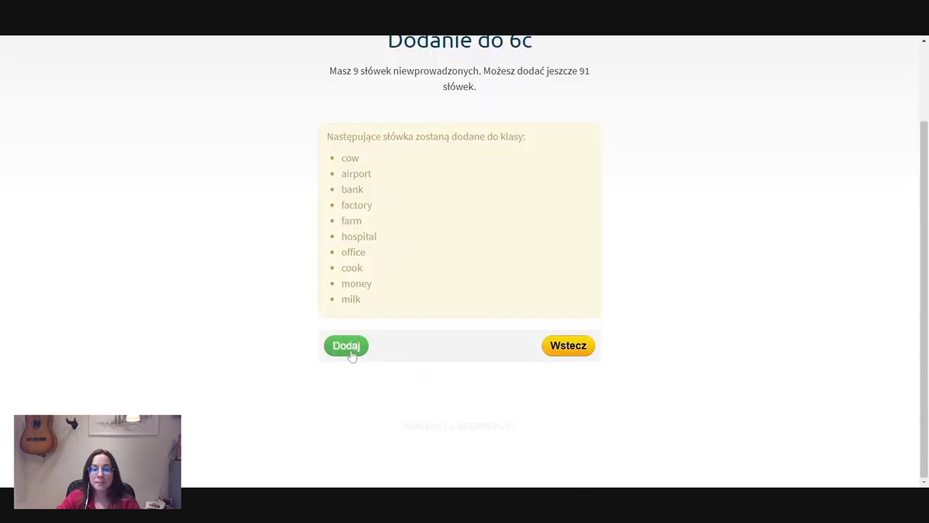